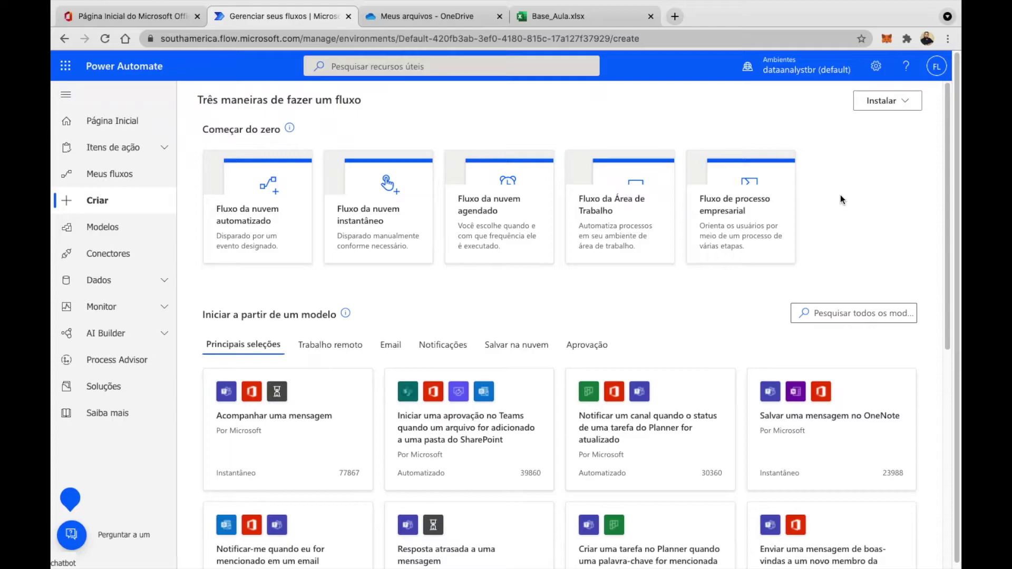
In the Base_Aula.xlsx workbook, scroll down to the last ID, 642.
{"action": "scroll", "coordinate": [842, 197], "scroll_direction": "down", "scroll_amount": 1}
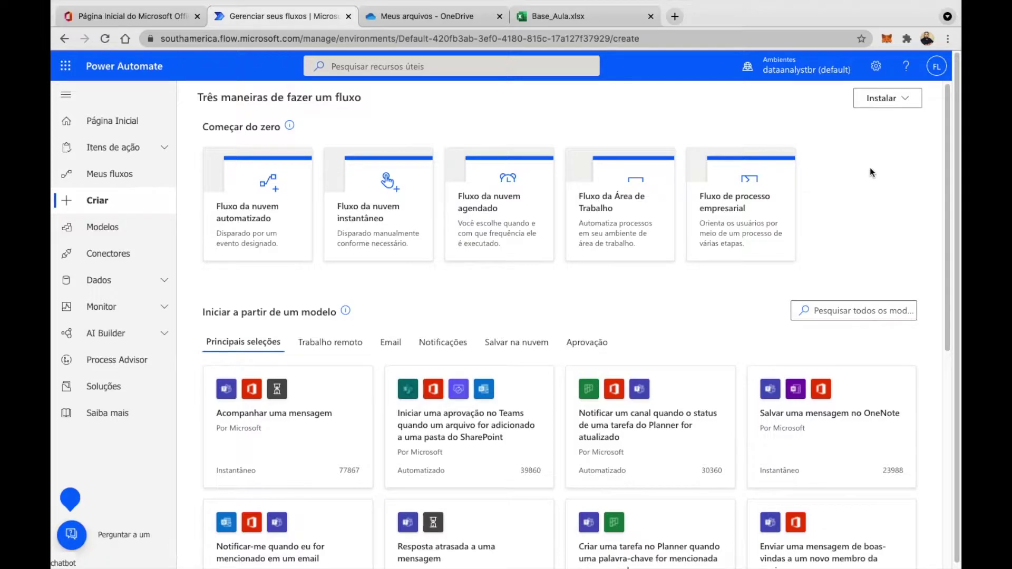
{"action": "left_click", "coordinate": [618, 23]}
{"action": "scroll", "coordinate": [120, 275], "scroll_direction": "down", "scroll_amount": 10}
{"action": "scroll", "coordinate": [120, 275], "scroll_direction": "down", "scroll_amount": 15}
{"action": "scroll", "coordinate": [120, 275], "scroll_direction": "down", "scroll_amount": 15}
{"action": "scroll", "coordinate": [120, 275], "scroll_direction": "down", "scroll_amount": 15}
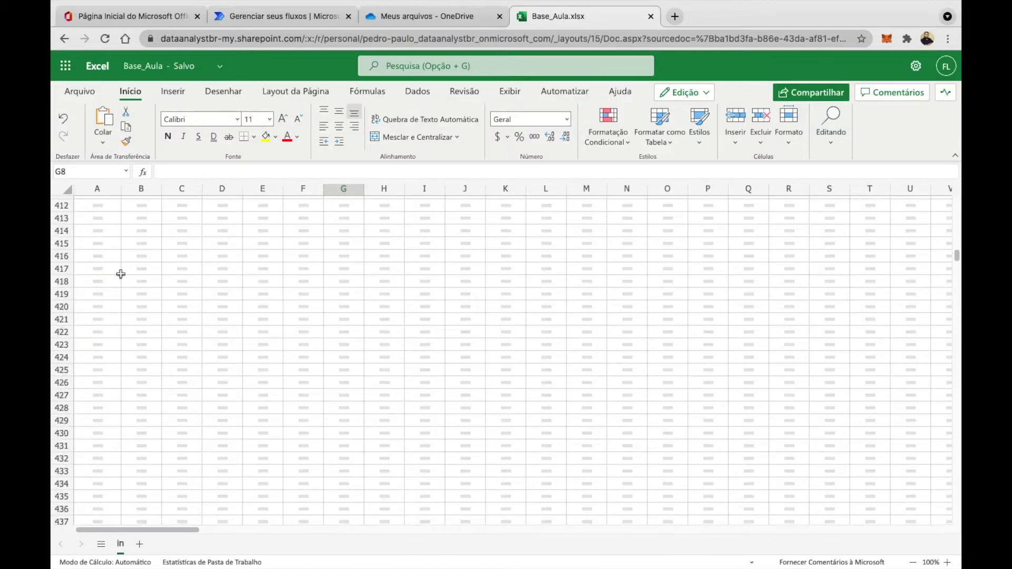
{"action": "scroll", "coordinate": [121, 274], "scroll_direction": "down", "scroll_amount": 15}
{"action": "scroll", "coordinate": [121, 274], "scroll_direction": "down", "scroll_amount": 15}
{"action": "scroll", "coordinate": [122, 275], "scroll_direction": "down", "scroll_amount": 15}
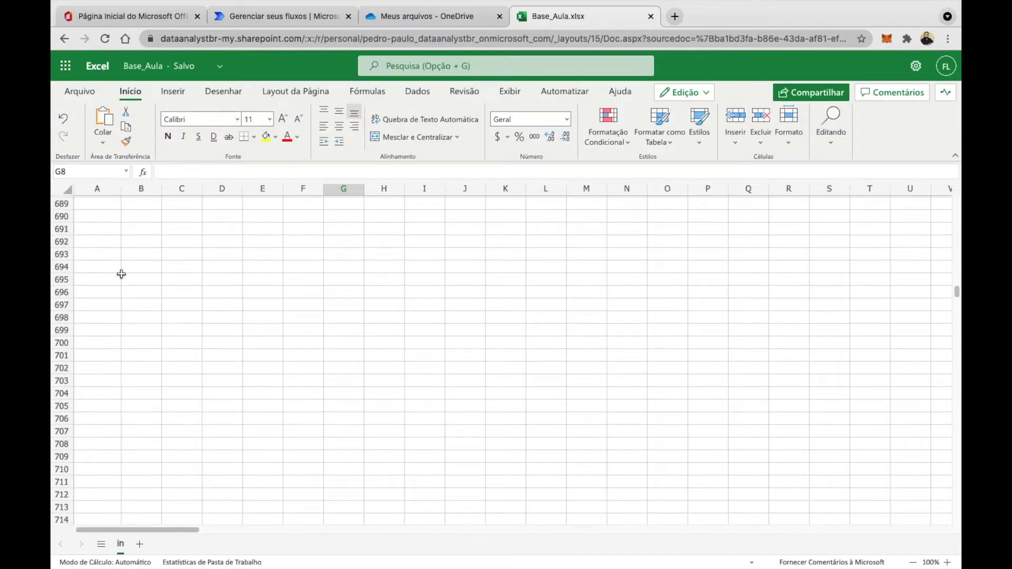
Scroll back up the ID list, then return to Power Automate's Create page.
{"action": "scroll", "coordinate": [121, 274], "scroll_direction": "up", "scroll_amount": 6}
{"action": "scroll", "coordinate": [121, 274], "scroll_direction": "up", "scroll_amount": 6}
{"action": "scroll", "coordinate": [122, 274], "scroll_direction": "up", "scroll_amount": 6}
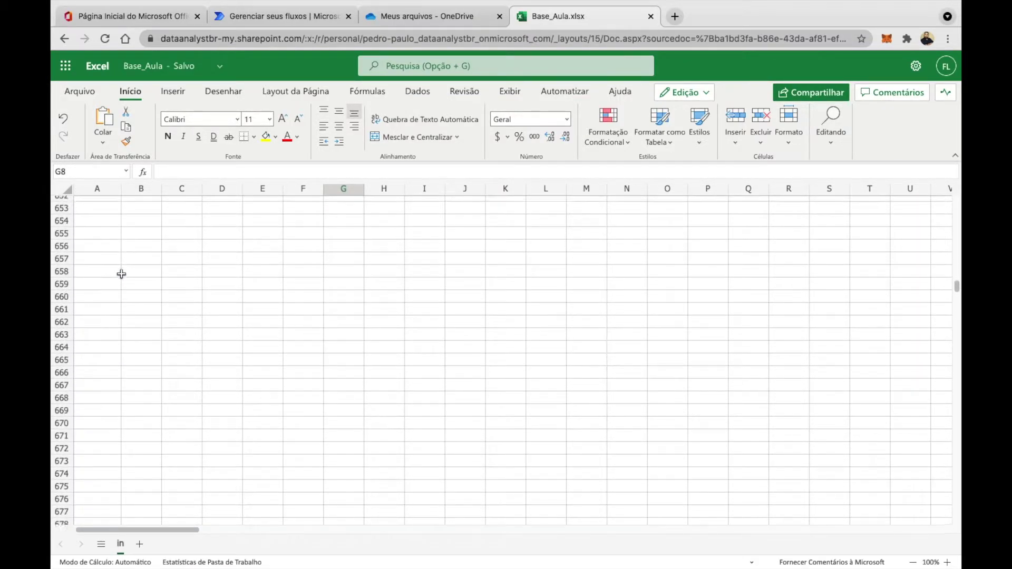
{"action": "scroll", "coordinate": [121, 274], "scroll_direction": "up", "scroll_amount": 7}
{"action": "scroll", "coordinate": [122, 274], "scroll_direction": "down", "scroll_amount": 1}
{"action": "scroll", "coordinate": [121, 274], "scroll_direction": "down", "scroll_amount": 3}
{"action": "scroll", "coordinate": [122, 274], "scroll_direction": "down", "scroll_amount": 3}
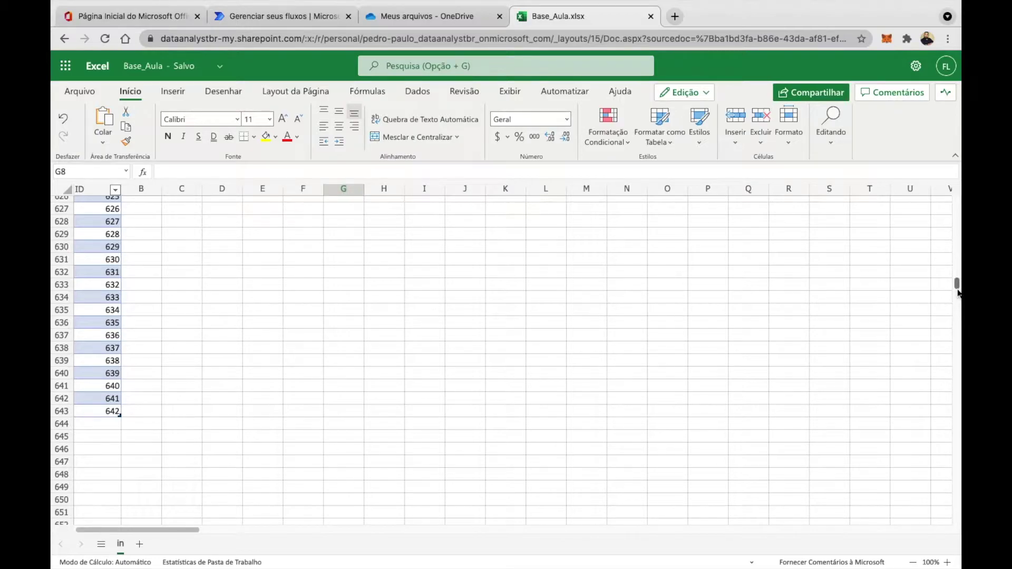
{"action": "left_click_drag", "start_coordinate": [957, 287], "coordinate": [957, 200]}
{"action": "left_click", "coordinate": [544, 353]}
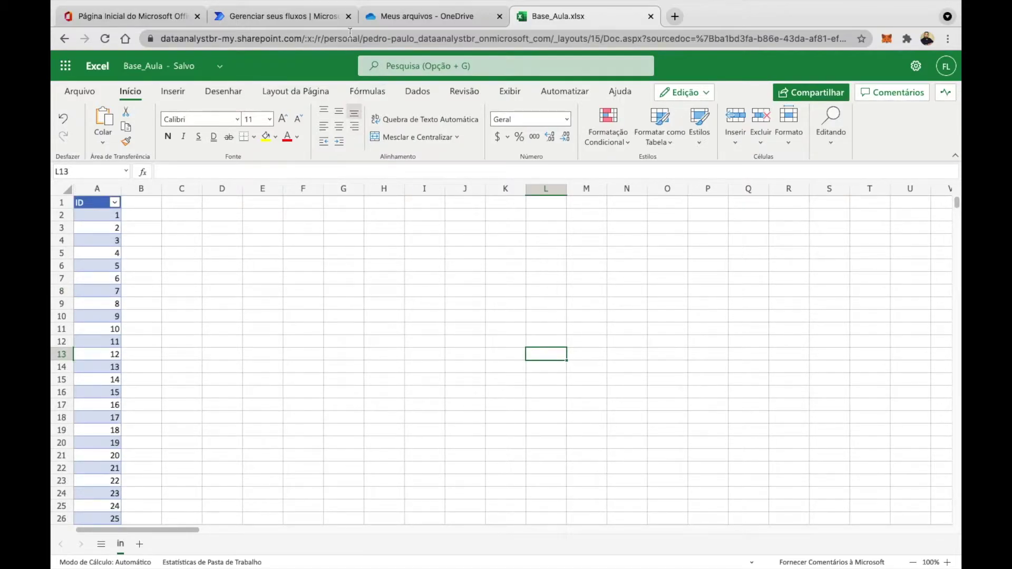
{"action": "left_click", "coordinate": [314, 17]}
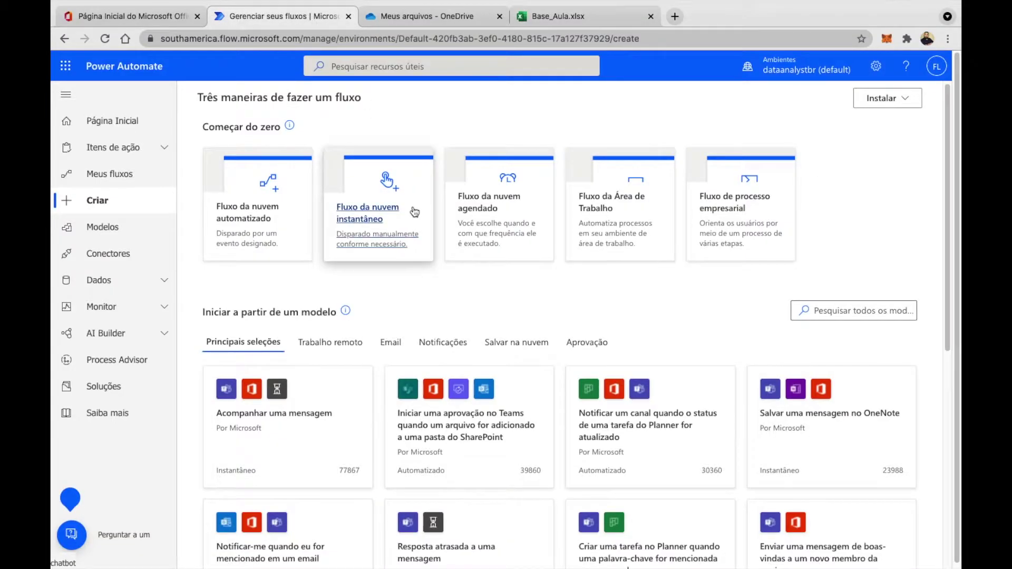
Create an instant cloud flow named Exemplo_Aula with the 'Disparar um fluxo manualmente' trigger.
{"action": "left_click", "coordinate": [396, 219]}
{"action": "left_click", "coordinate": [610, 193]}
{"action": "type", "text": "Exemplo_aula"}
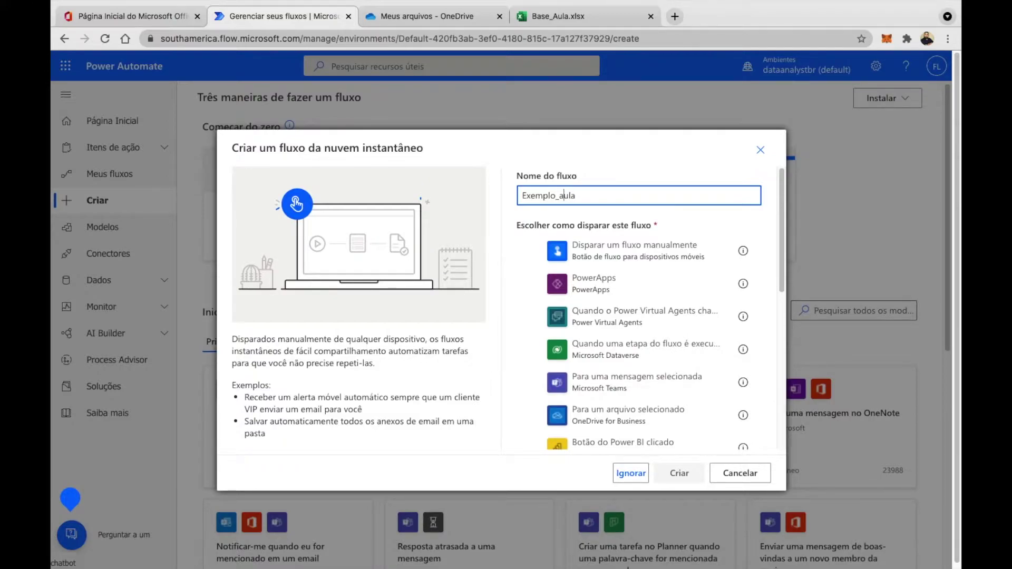
{"action": "type", "text": "A"}
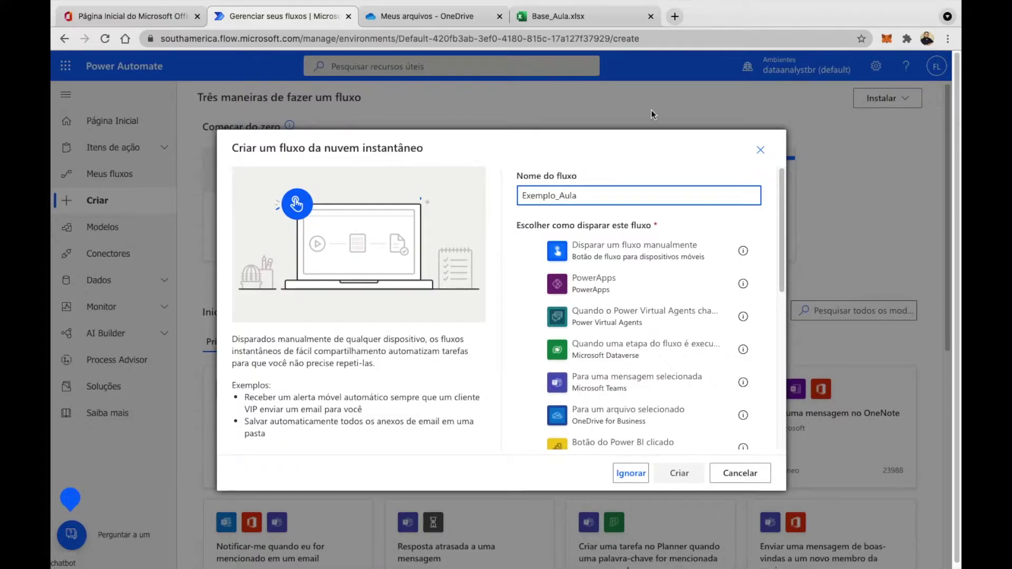
{"action": "left_click", "coordinate": [641, 249]}
{"action": "left_click", "coordinate": [685, 477]}
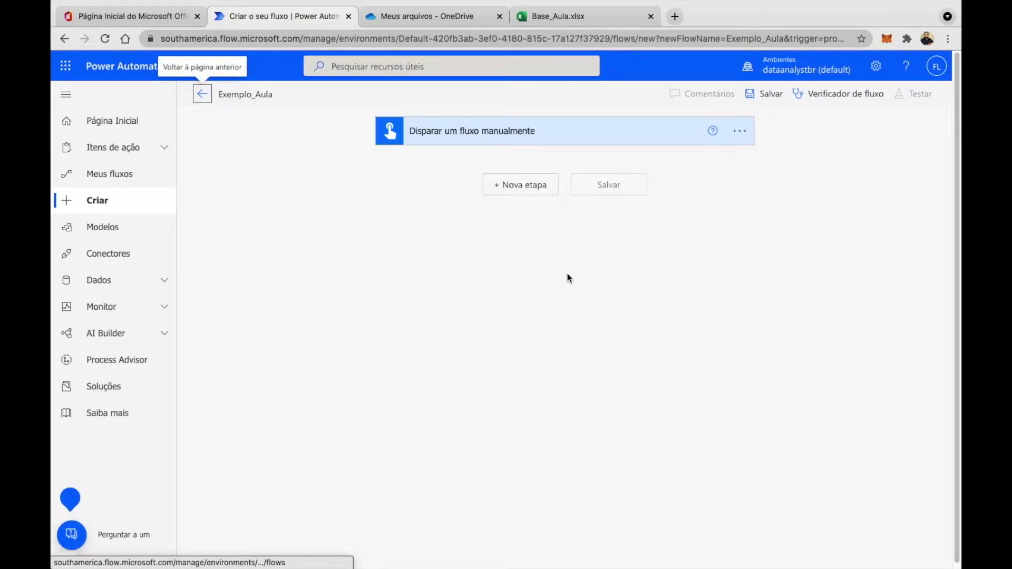
Add the Excel Online (Business) action 'Listar linhas presentes em uma tabela' after the trigger.
{"action": "left_click", "coordinate": [538, 185]}
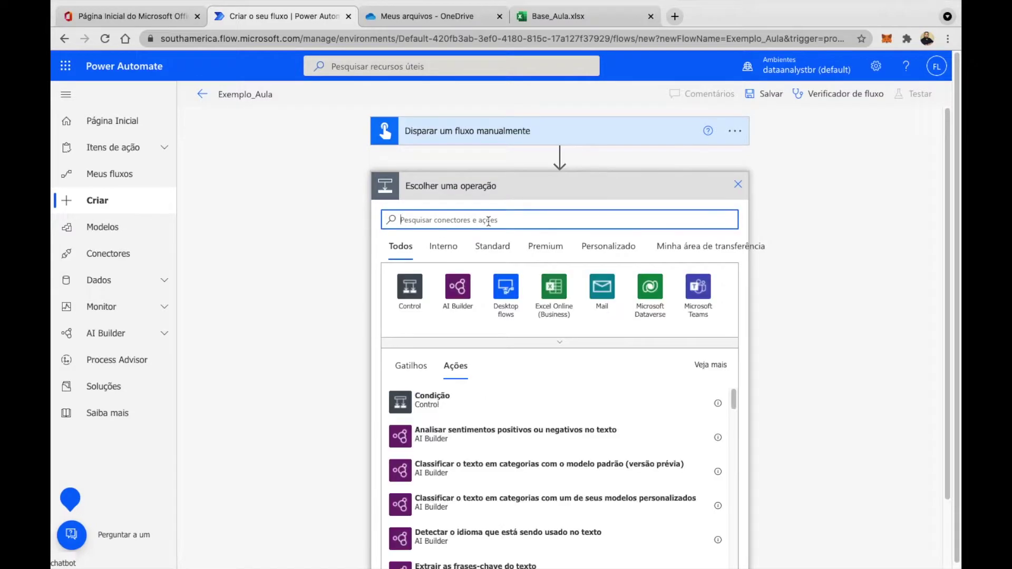
{"action": "left_click", "coordinate": [566, 287]}
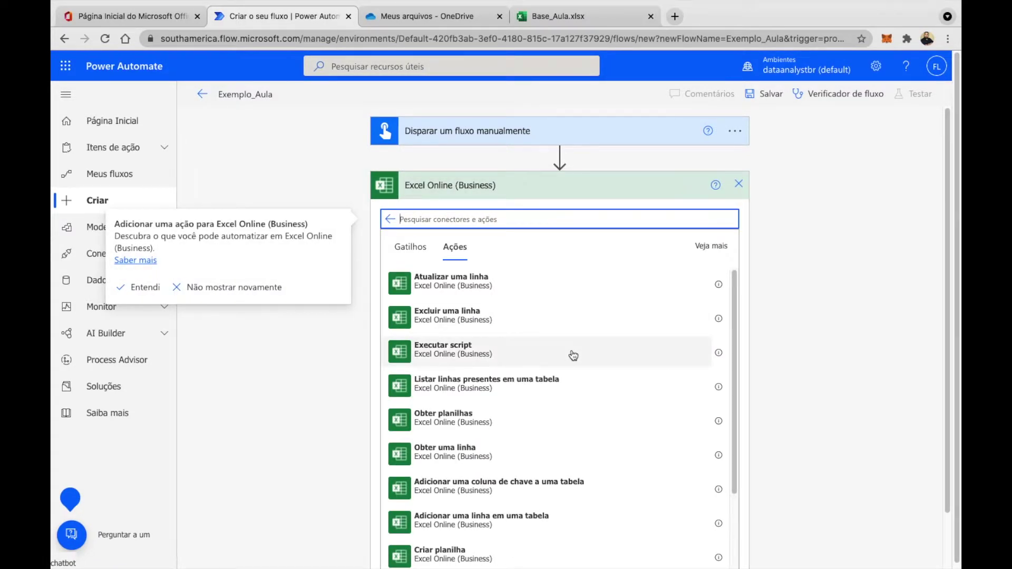
{"action": "left_click", "coordinate": [518, 391]}
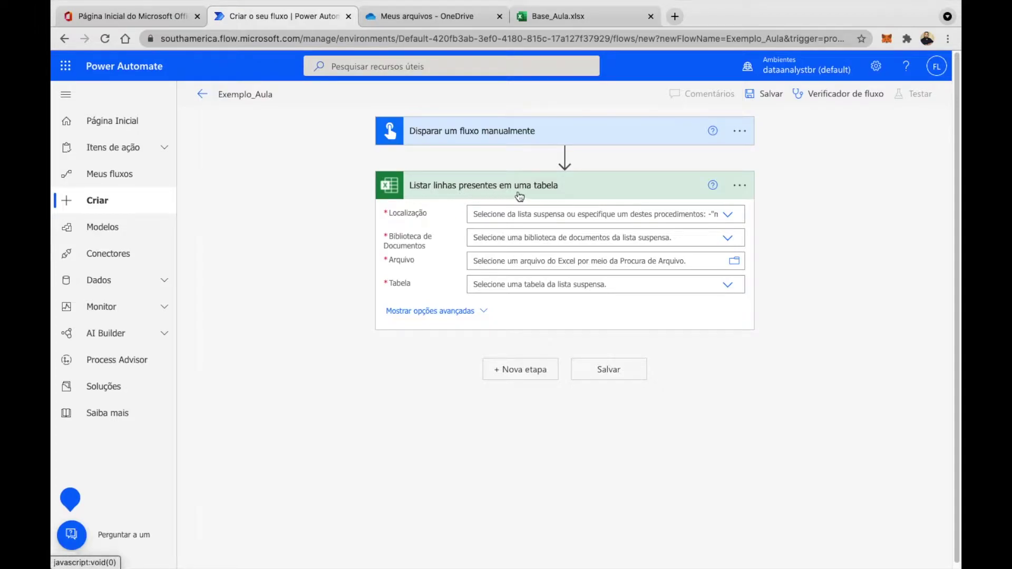
{"action": "left_click", "coordinate": [597, 18]}
Select IDs A1:A14, check A4's =LIN()-1 formula and the table name Tabela1.
{"action": "left_click", "coordinate": [98, 207]}
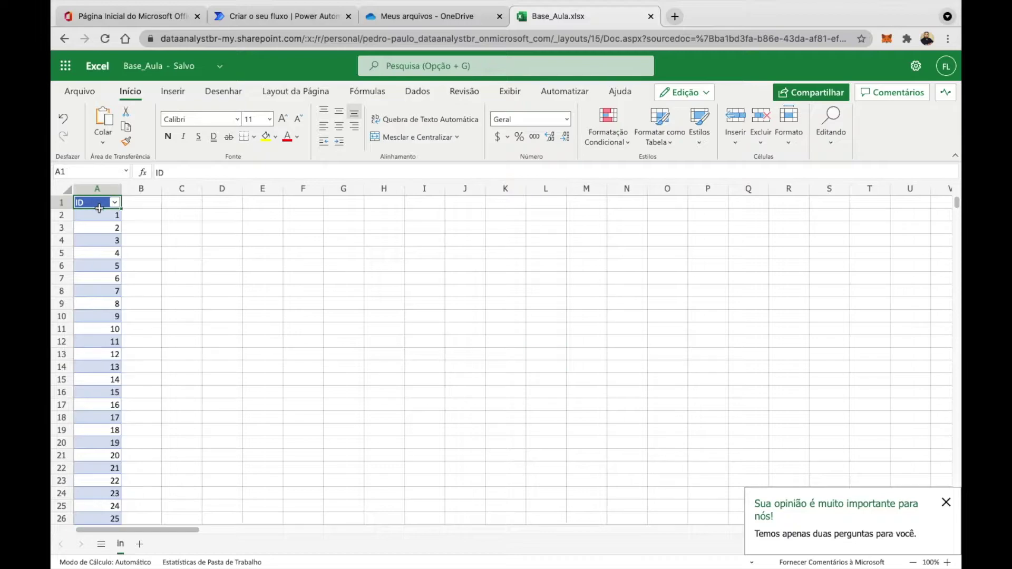
{"action": "left_click_drag", "start_coordinate": [98, 207], "coordinate": [117, 364]}
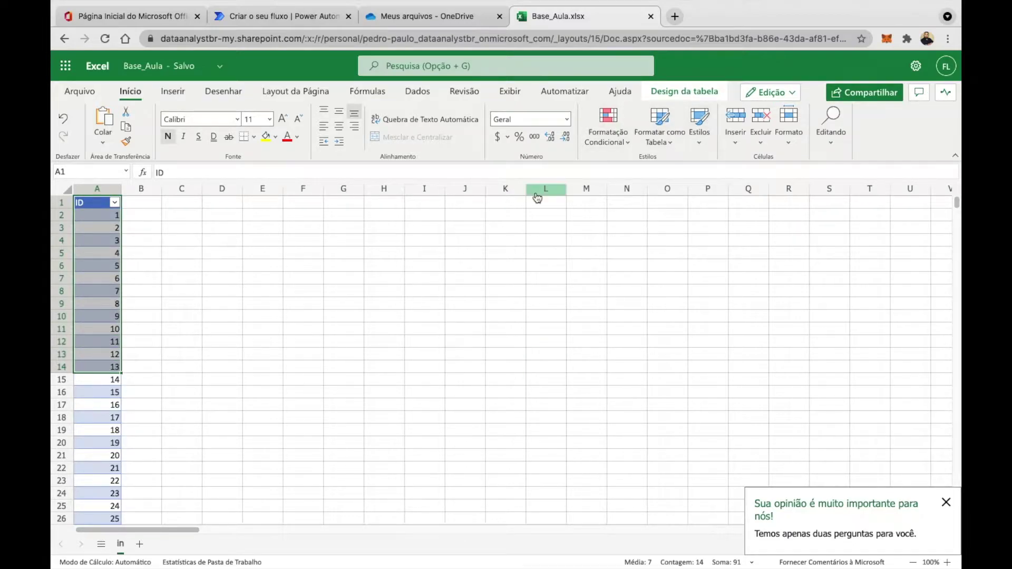
{"action": "left_click", "coordinate": [97, 240]}
{"action": "left_click", "coordinate": [173, 92]}
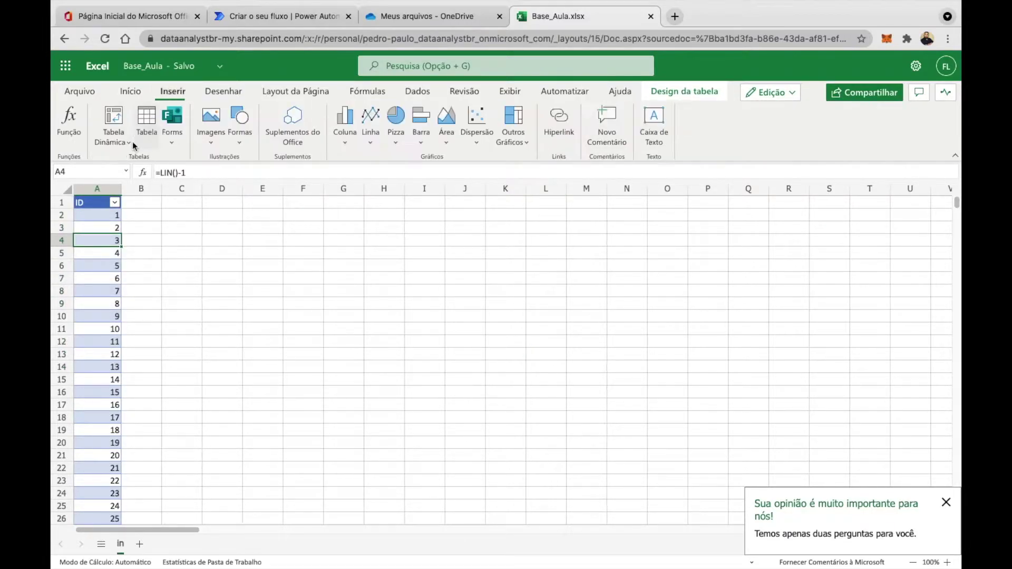
{"action": "left_click", "coordinate": [688, 94]}
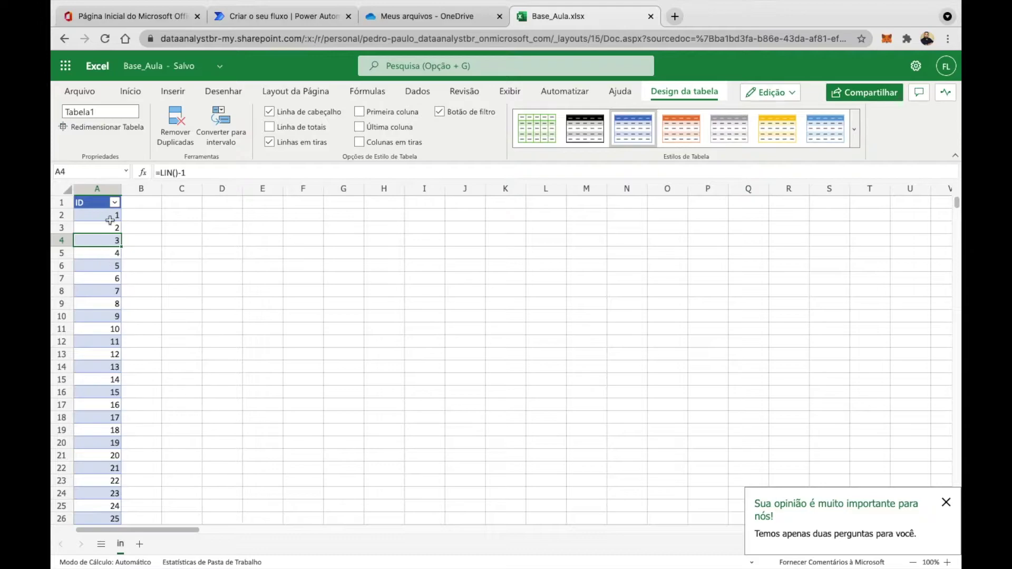
Scroll to Tabela1's end at row 643, then return to the flow editor.
{"action": "scroll", "coordinate": [110, 235], "scroll_direction": "down", "scroll_amount": 10}
{"action": "scroll", "coordinate": [110, 253], "scroll_direction": "down", "scroll_amount": 5}
{"action": "scroll", "coordinate": [112, 268], "scroll_direction": "down", "scroll_amount": 20}
{"action": "scroll", "coordinate": [113, 266], "scroll_direction": "down", "scroll_amount": 20}
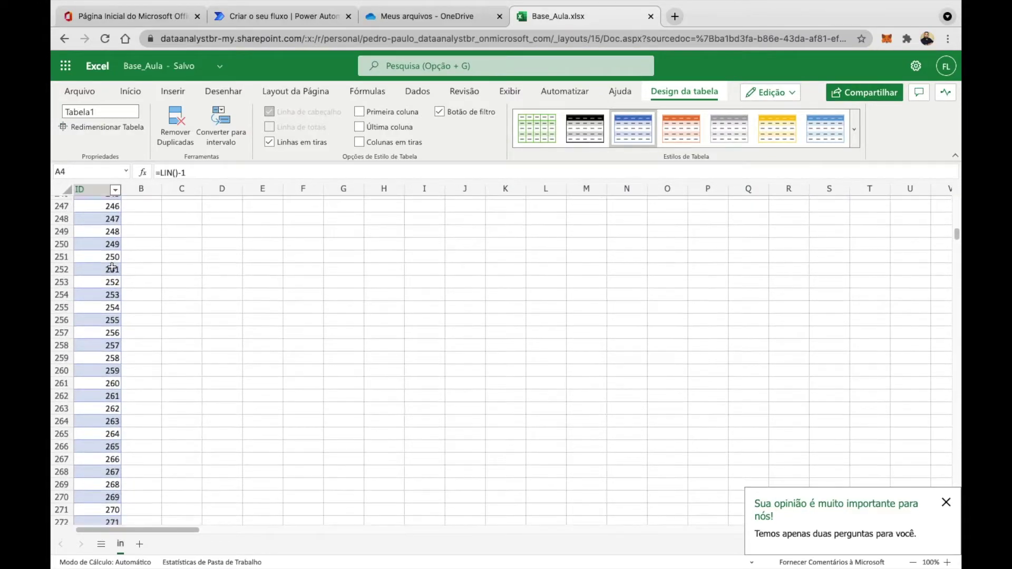
{"action": "scroll", "coordinate": [112, 266], "scroll_direction": "down", "scroll_amount": 20}
{"action": "scroll", "coordinate": [112, 267], "scroll_direction": "down", "scroll_amount": 15}
{"action": "scroll", "coordinate": [112, 266], "scroll_direction": "down", "scroll_amount": 20}
{"action": "scroll", "coordinate": [112, 268], "scroll_direction": "down", "scroll_amount": 19}
{"action": "scroll", "coordinate": [112, 267], "scroll_direction": "down", "scroll_amount": 13}
{"action": "scroll", "coordinate": [113, 268], "scroll_direction": "down", "scroll_amount": 15}
{"action": "scroll", "coordinate": [112, 267], "scroll_direction": "down", "scroll_amount": 17}
{"action": "scroll", "coordinate": [112, 267], "scroll_direction": "down", "scroll_amount": 6}
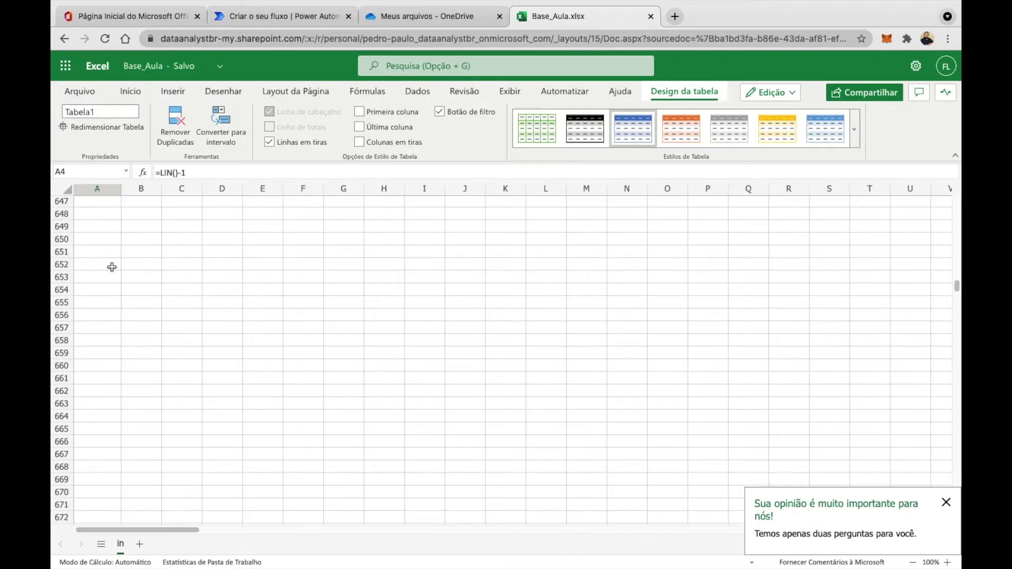
{"action": "scroll", "coordinate": [112, 267], "scroll_direction": "up", "scroll_amount": 20}
{"action": "scroll", "coordinate": [111, 267], "scroll_direction": "up", "scroll_amount": 20}
{"action": "scroll", "coordinate": [112, 267], "scroll_direction": "up", "scroll_amount": 20}
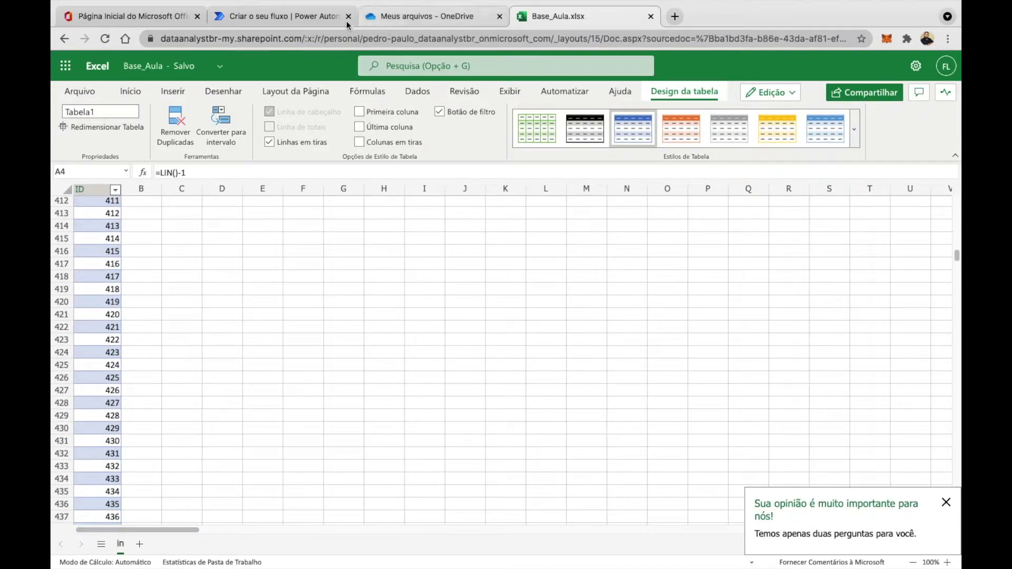
{"action": "left_click", "coordinate": [312, 19]}
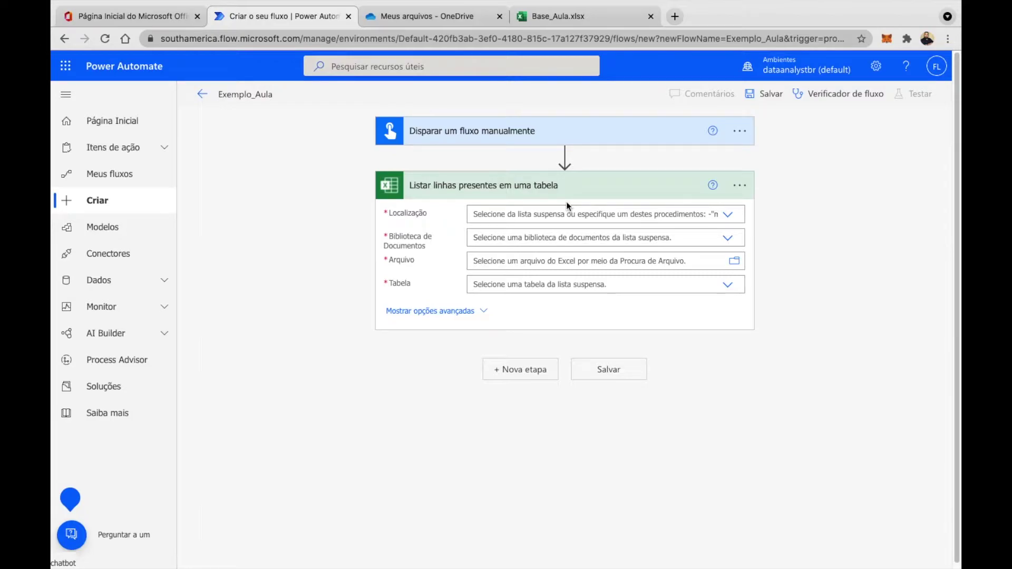
Point List rows to OneDrive for Business, file Base_Aula.xlsx, table Tabela1.
{"action": "left_click", "coordinate": [717, 224]}
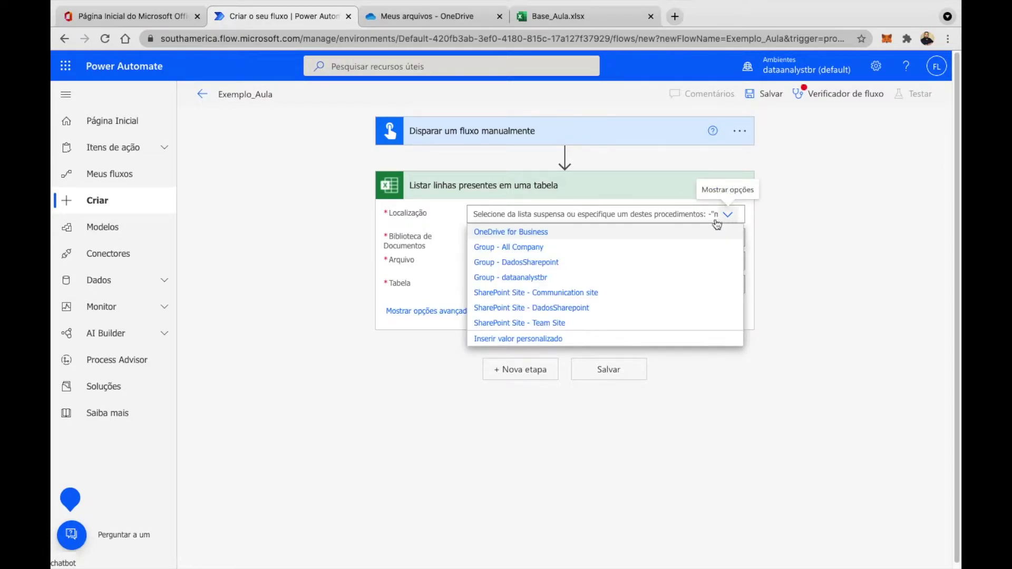
{"action": "left_click", "coordinate": [608, 233]}
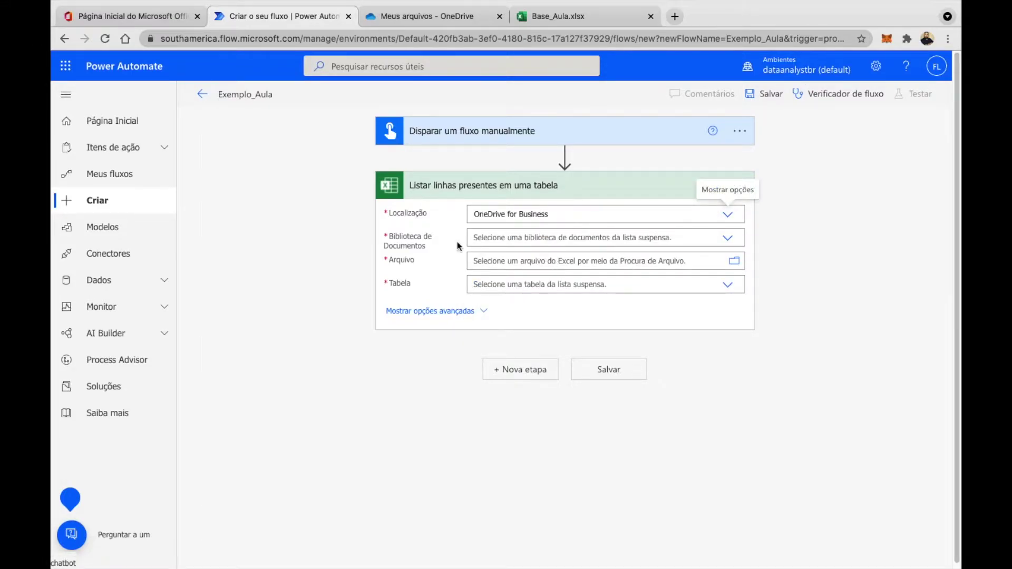
{"action": "left_click", "coordinate": [728, 238]}
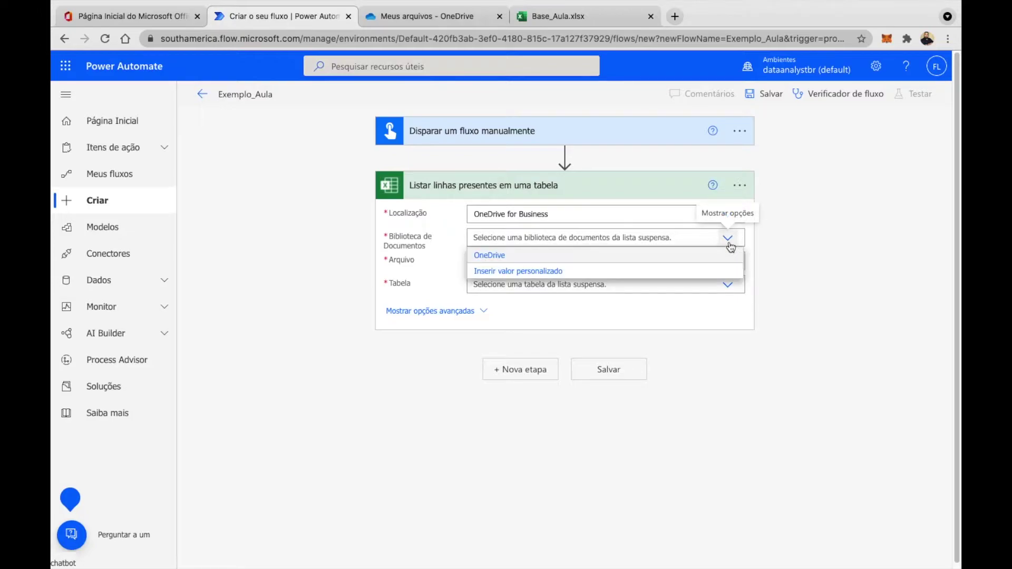
{"action": "left_click", "coordinate": [614, 259]}
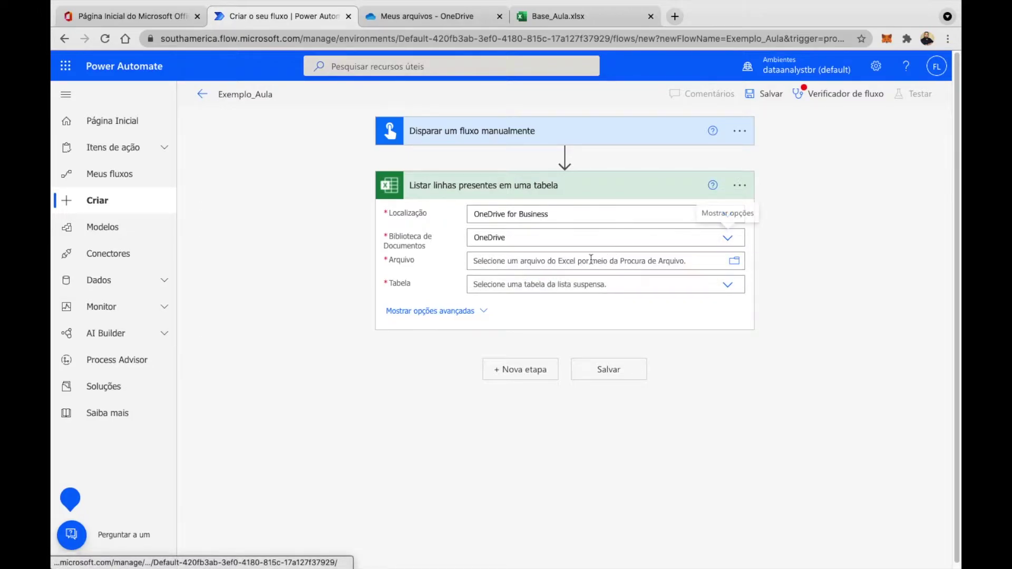
{"action": "left_click", "coordinate": [735, 263]}
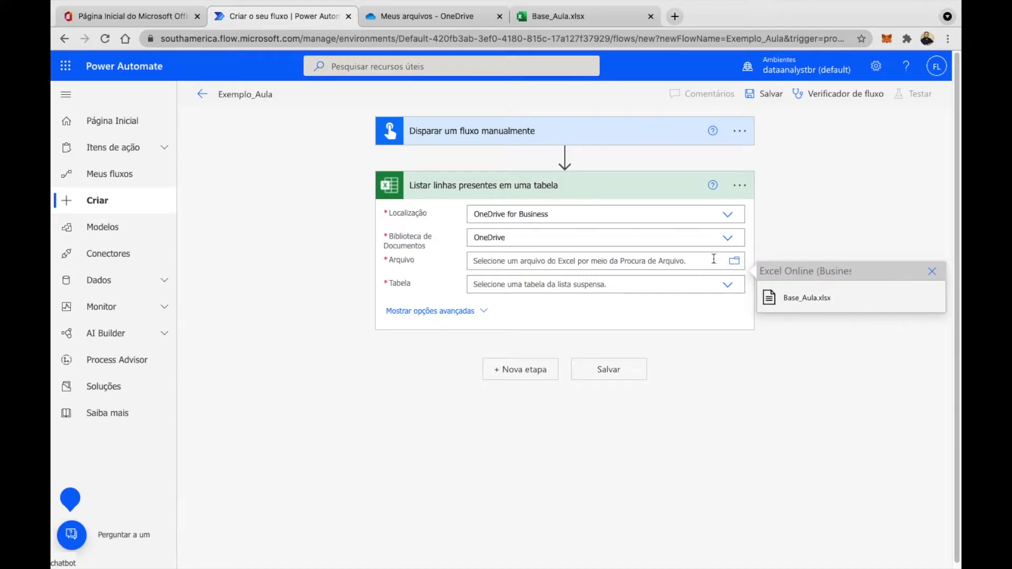
{"action": "left_click", "coordinate": [807, 298]}
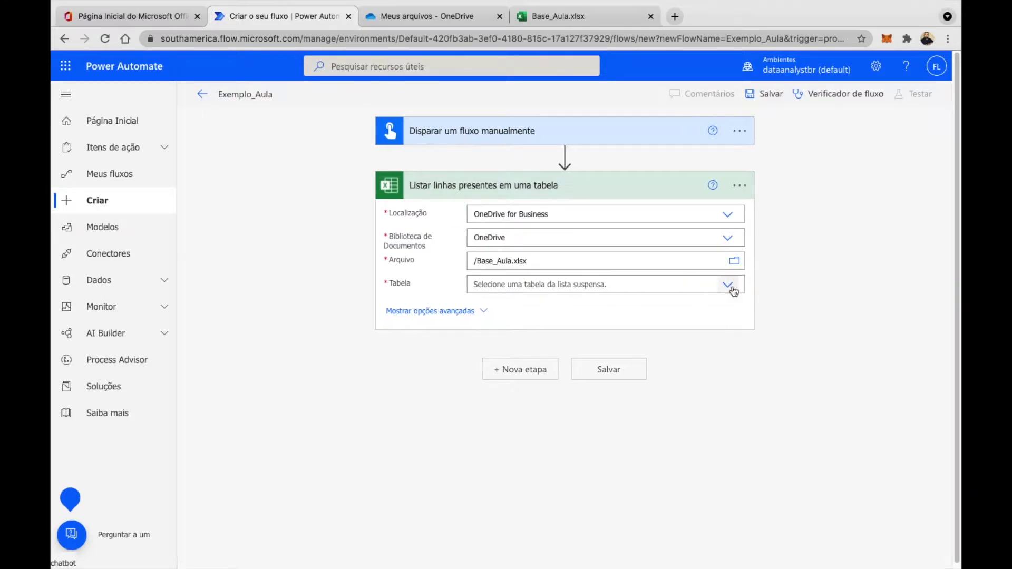
{"action": "left_click", "coordinate": [733, 289]}
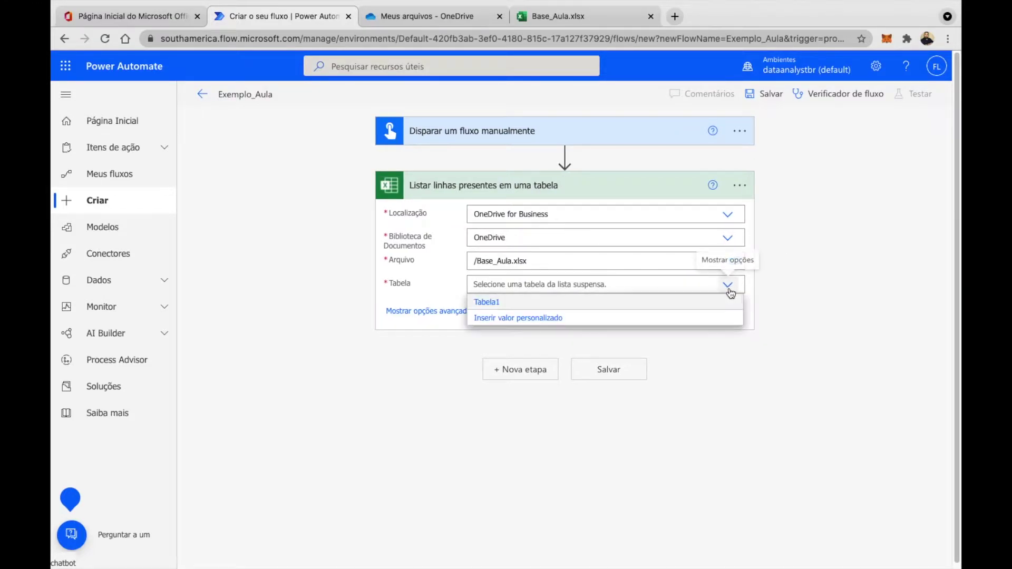
{"action": "left_click", "coordinate": [506, 304]}
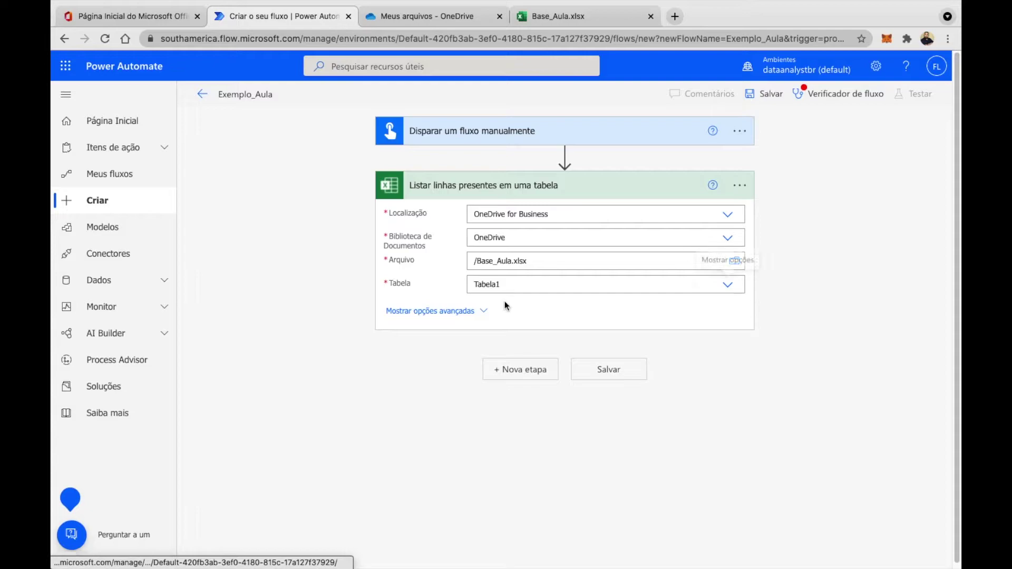
Reveal the step's advanced options and inspect the Ordenar Por query field.
{"action": "left_click", "coordinate": [482, 317]}
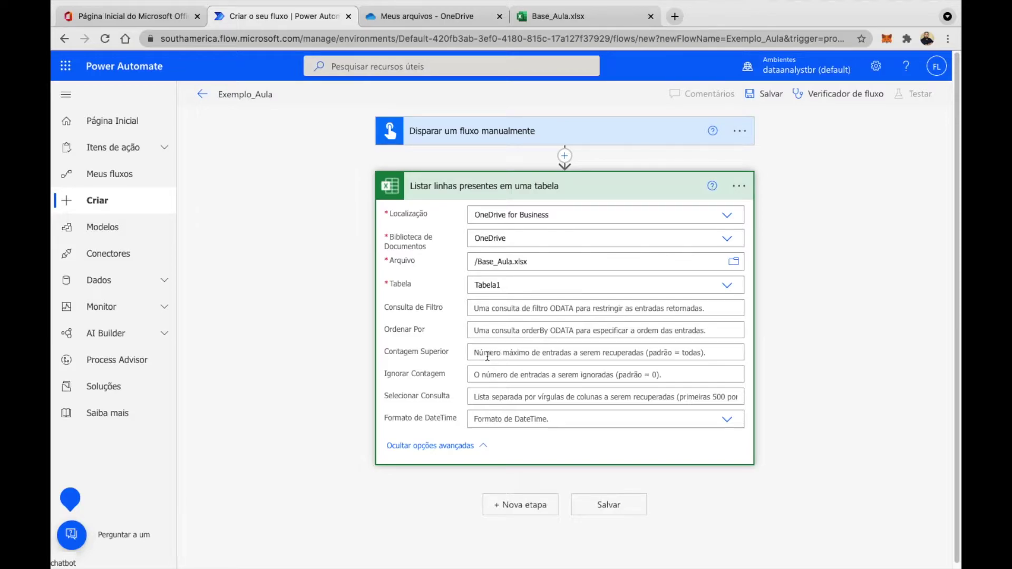
{"action": "left_click", "coordinate": [485, 330]}
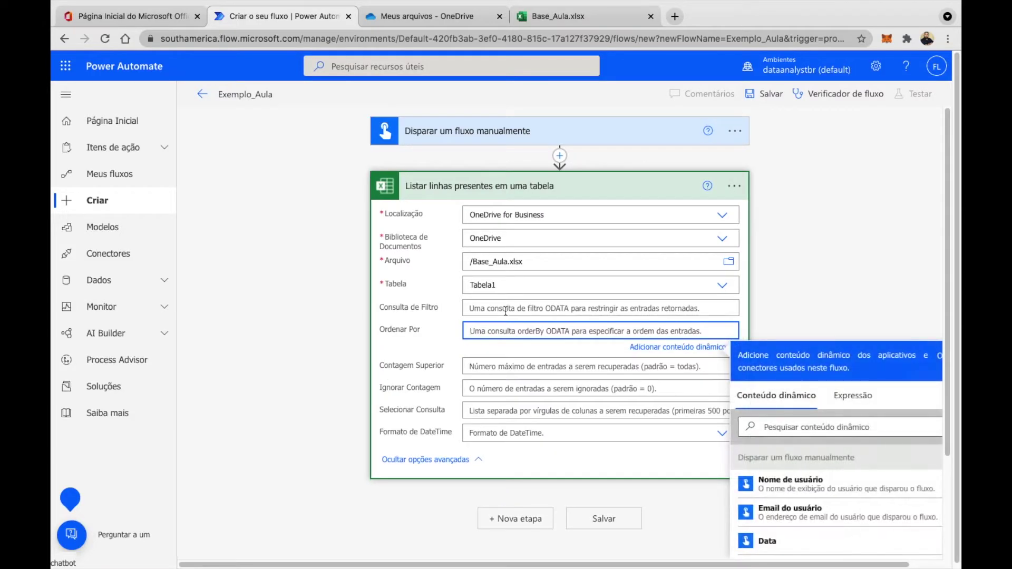
{"action": "left_click", "coordinate": [485, 308]}
{"action": "left_click", "coordinate": [872, 230]}
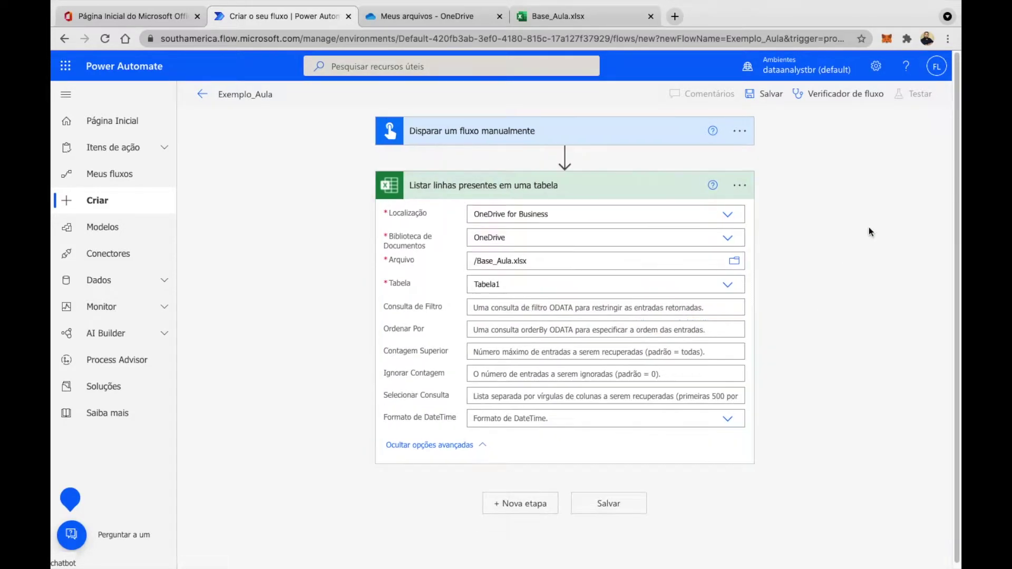
Save Exemplo_Aula and run a manual test using the Excel Online connection.
{"action": "left_click", "coordinate": [756, 97]}
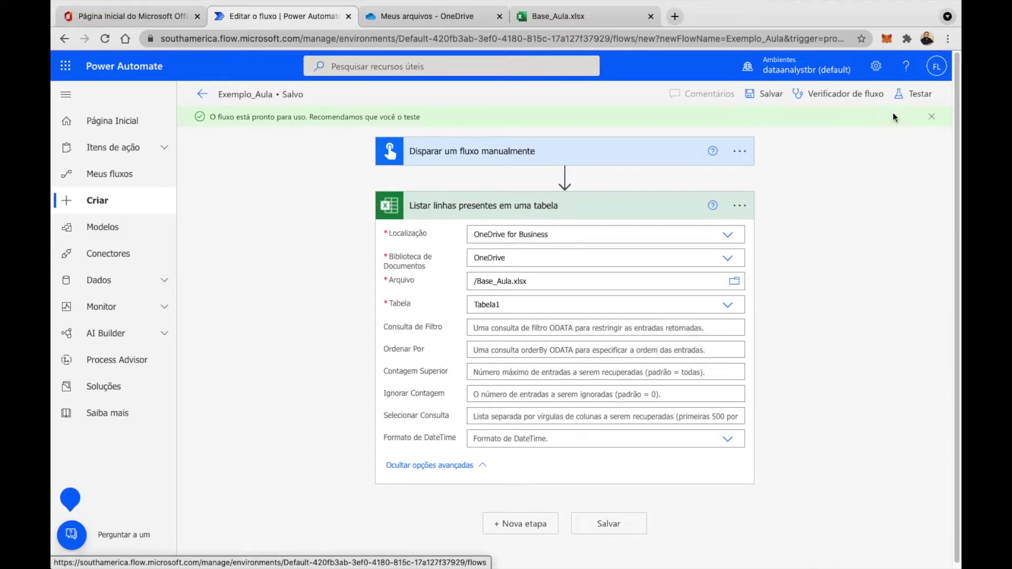
{"action": "left_click", "coordinate": [915, 93]}
{"action": "left_click", "coordinate": [799, 134]}
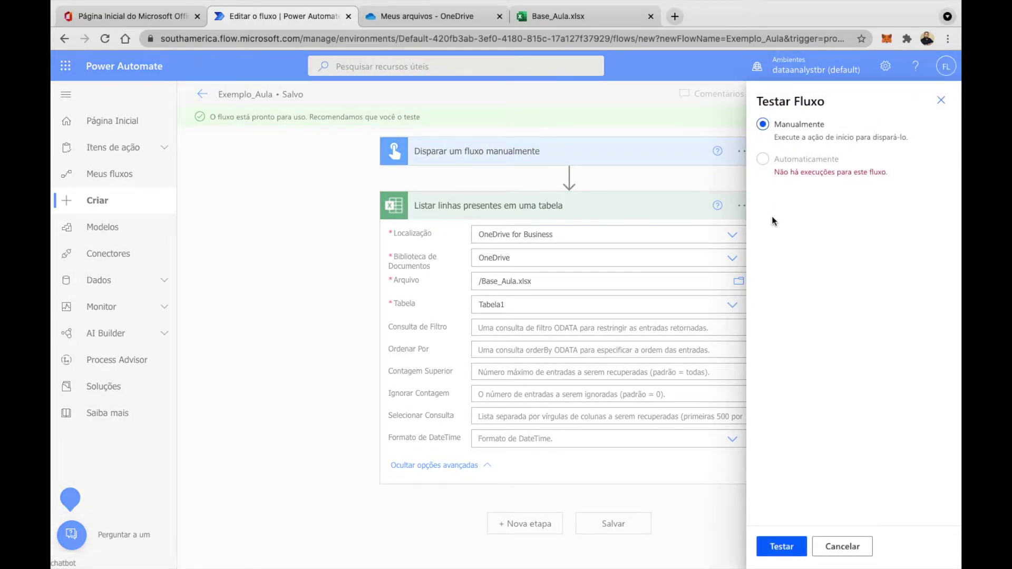
{"action": "left_click", "coordinate": [780, 547]}
{"action": "left_click", "coordinate": [804, 542]}
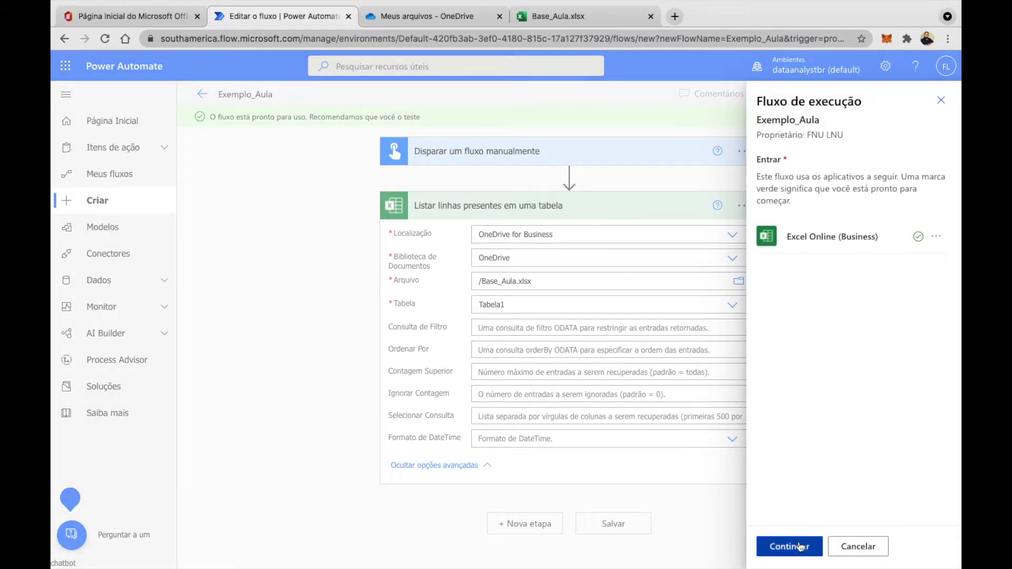
{"action": "left_click", "coordinate": [800, 546]}
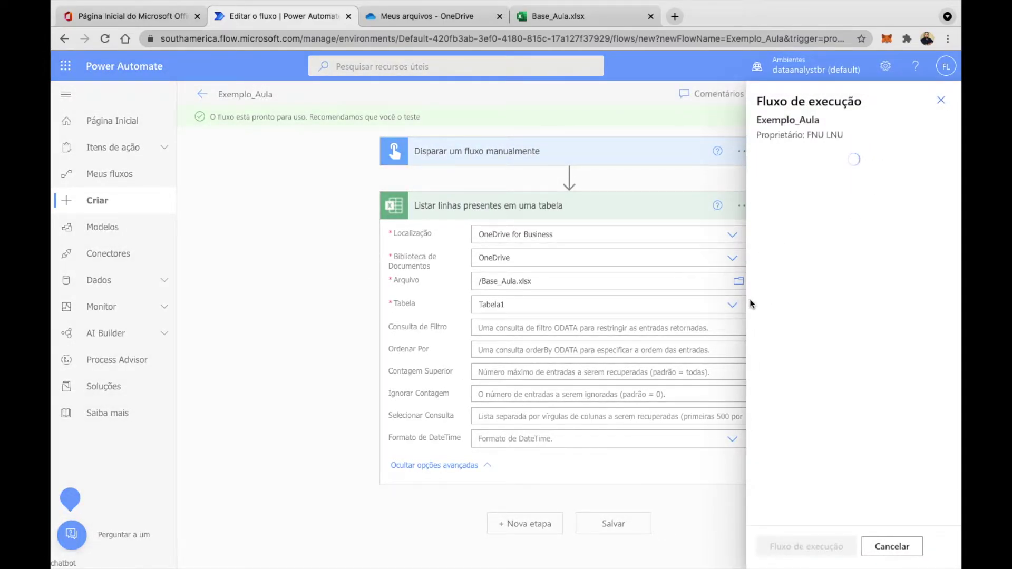
{"action": "left_click", "coordinate": [793, 546]}
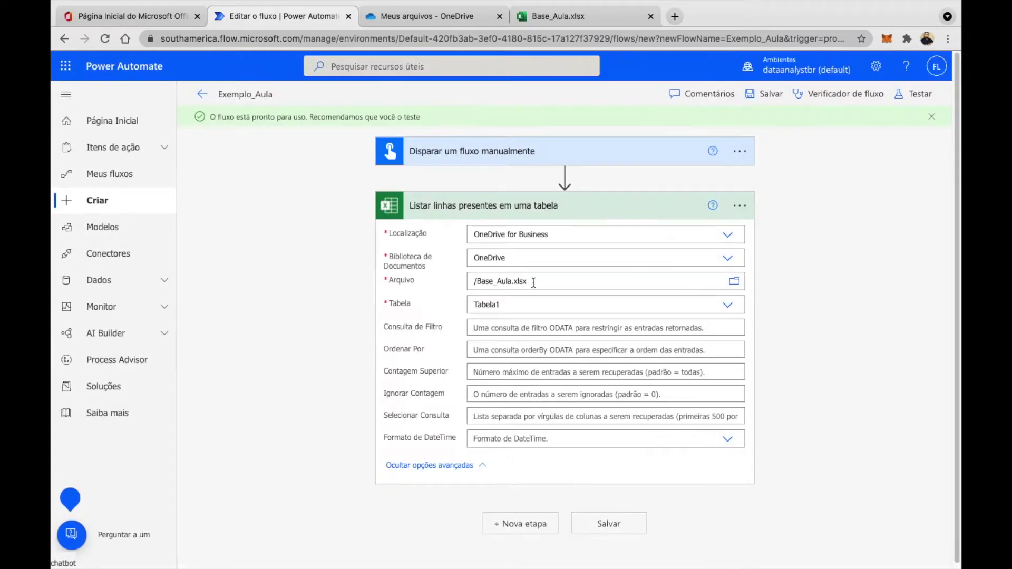
Expand the successful List rows step's run details and open its raw output.
{"action": "left_click", "coordinate": [607, 219]}
{"action": "scroll", "coordinate": [824, 372], "scroll_direction": "down", "scroll_amount": 1}
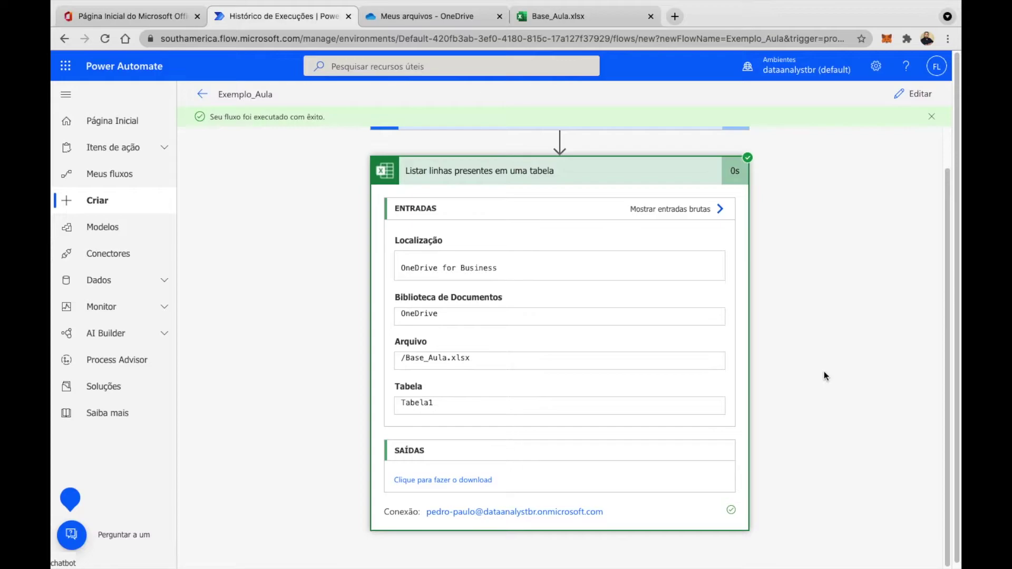
{"action": "left_click", "coordinate": [428, 477]}
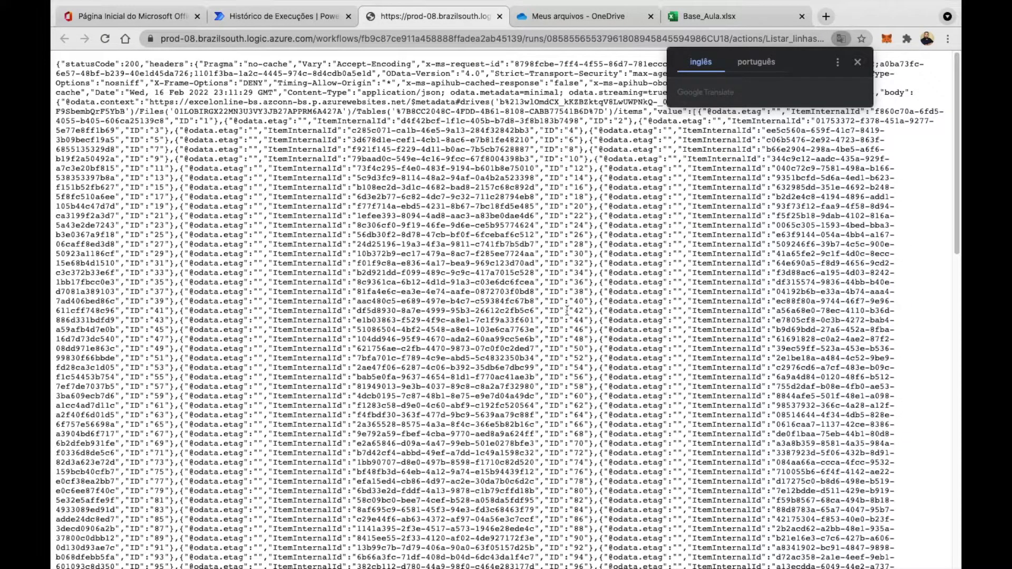
Search Google for 'json viewer' in a new tab and open Online JSON Viewer.
{"action": "left_click", "coordinate": [824, 16]}
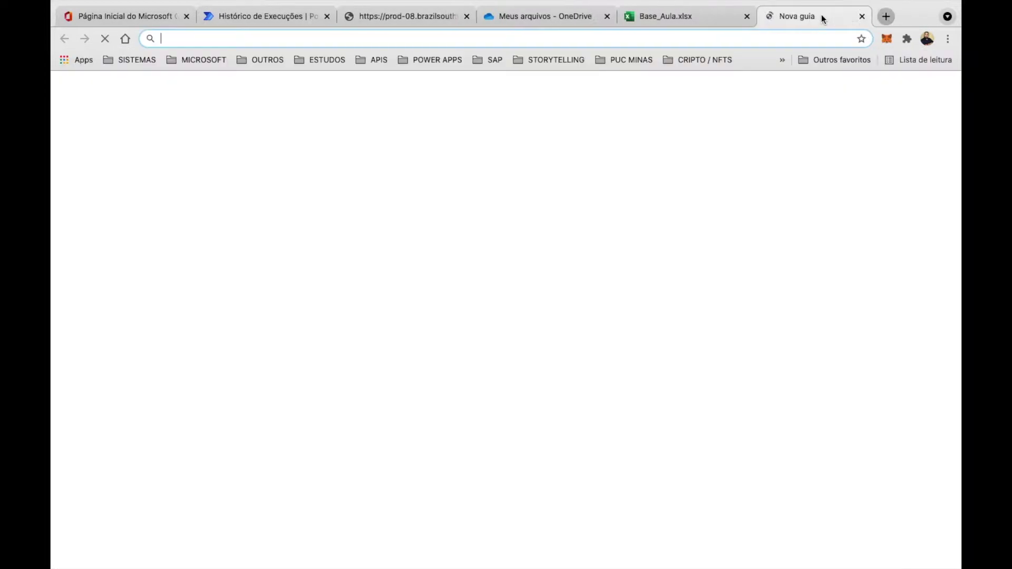
{"action": "type", "text": "json viewer"}
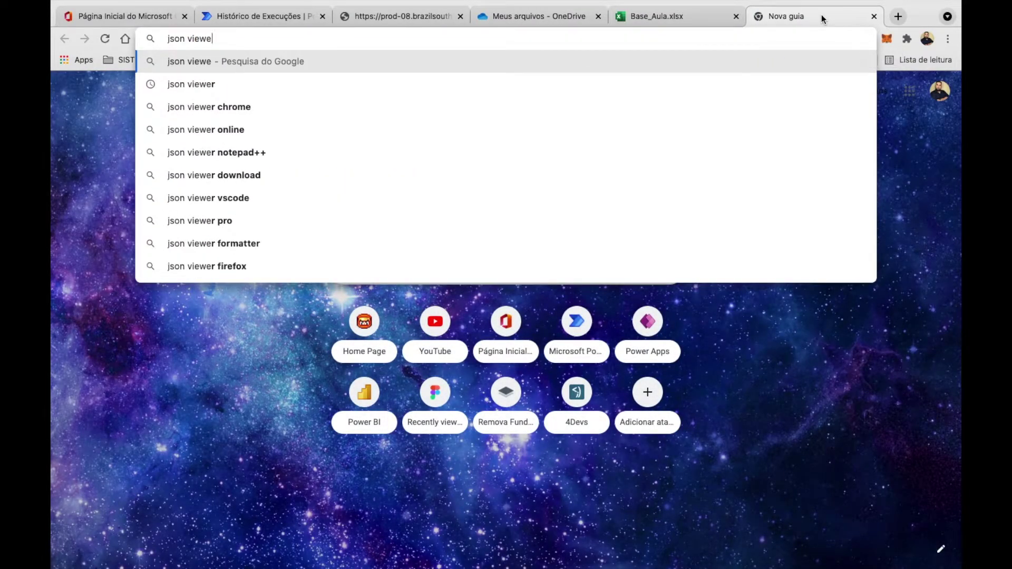
{"action": "key", "text": "Return"}
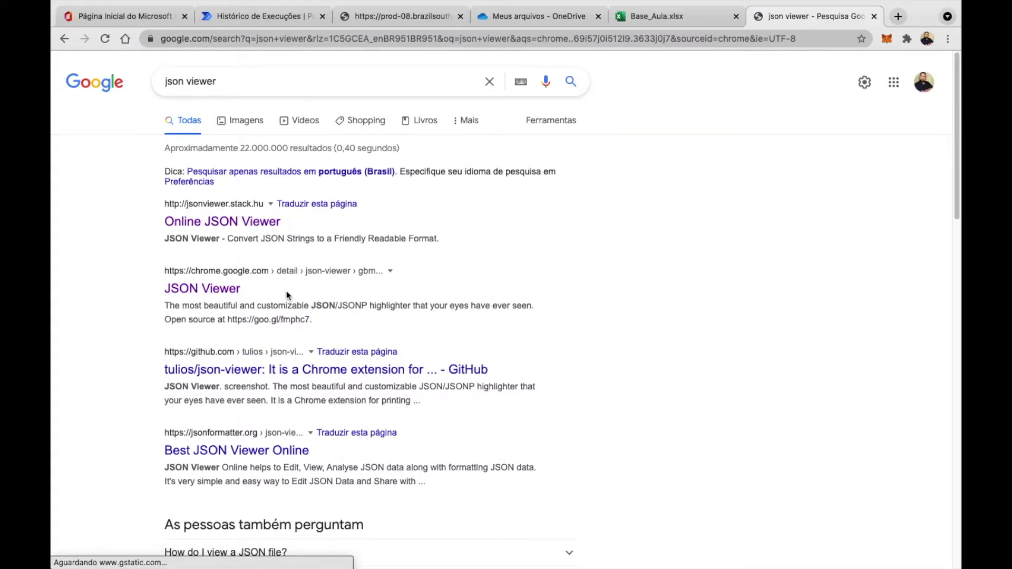
{"action": "left_click", "coordinate": [227, 223]}
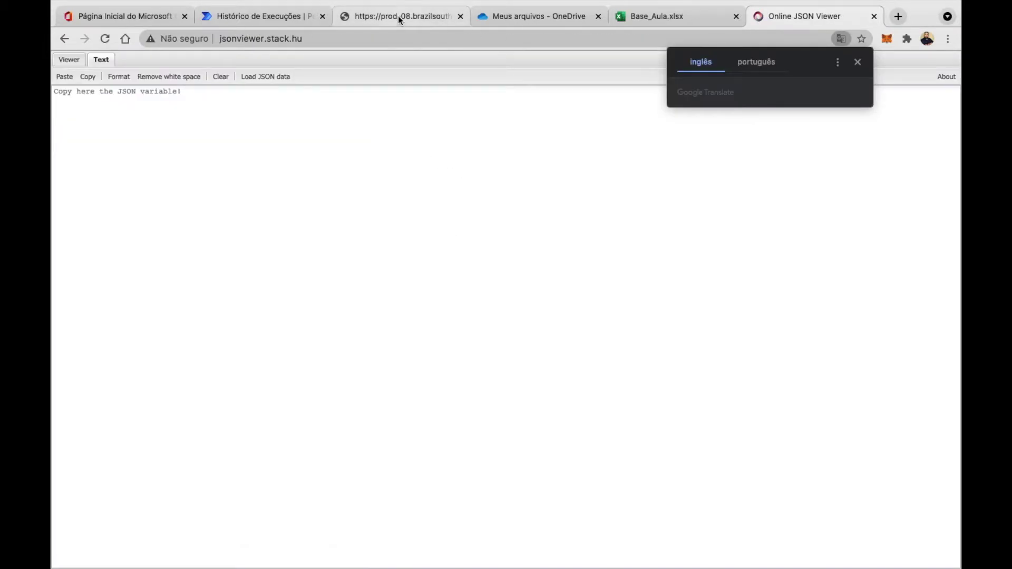
Copy the entire raw JSON output, paste it into Online JSON Viewer and show its tree.
{"action": "left_click", "coordinate": [398, 16]}
{"action": "scroll", "coordinate": [644, 324], "scroll_direction": "down", "scroll_amount": 15}
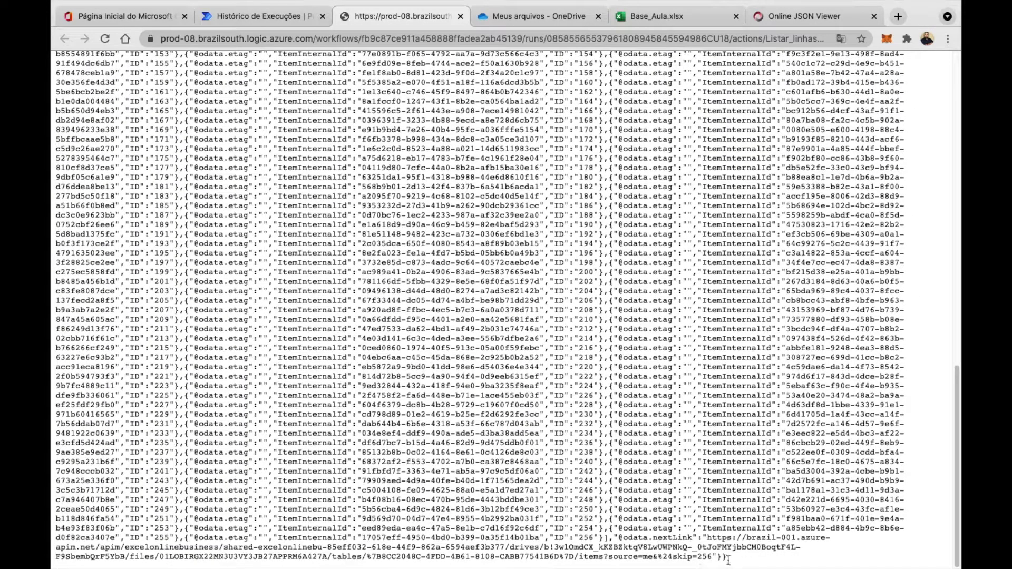
{"action": "left_click_drag", "start_coordinate": [727, 560], "coordinate": [139, 4]}
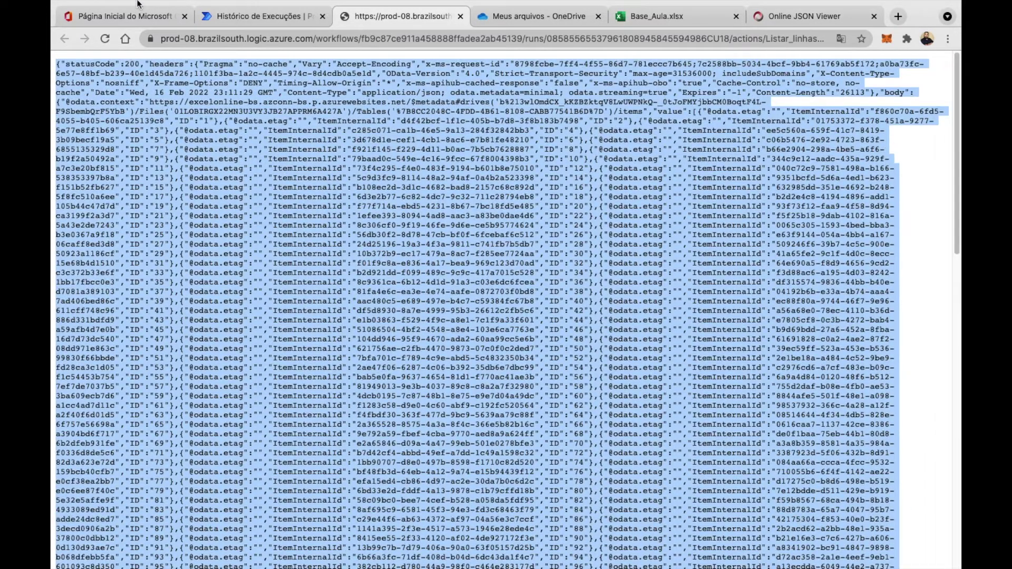
{"action": "left_click", "coordinate": [805, 17]}
{"action": "left_click", "coordinate": [276, 129]}
{"action": "key", "text": "ctrl+v"}
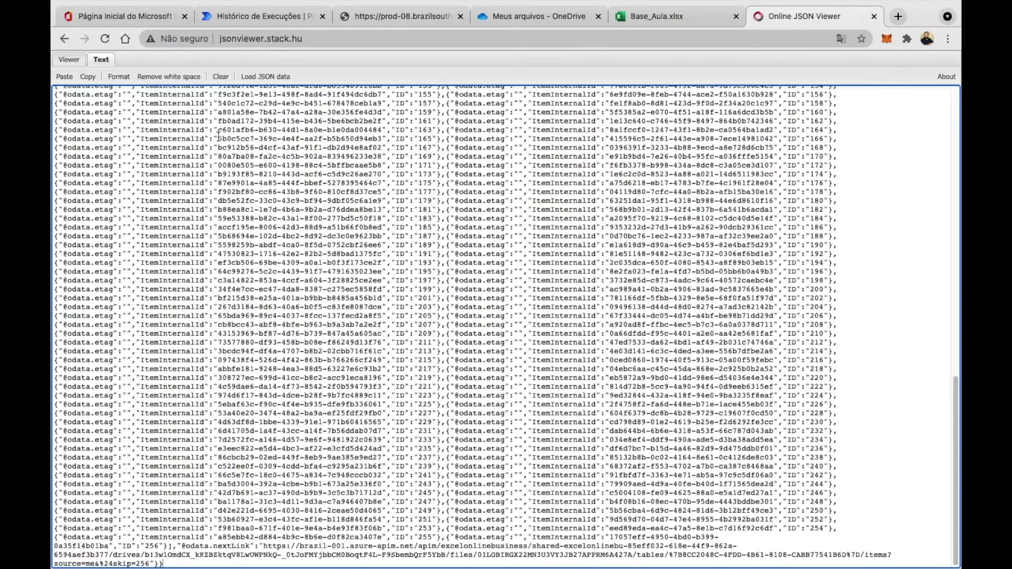
{"action": "left_click", "coordinate": [66, 61]}
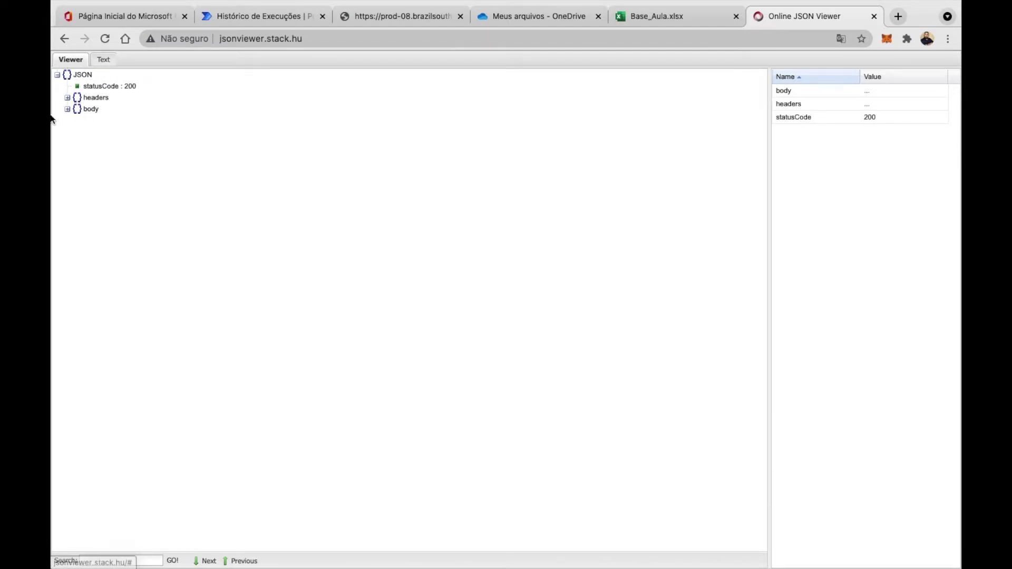
Expand the body node and its value array of rows in the tree.
{"action": "left_click", "coordinate": [67, 109]}
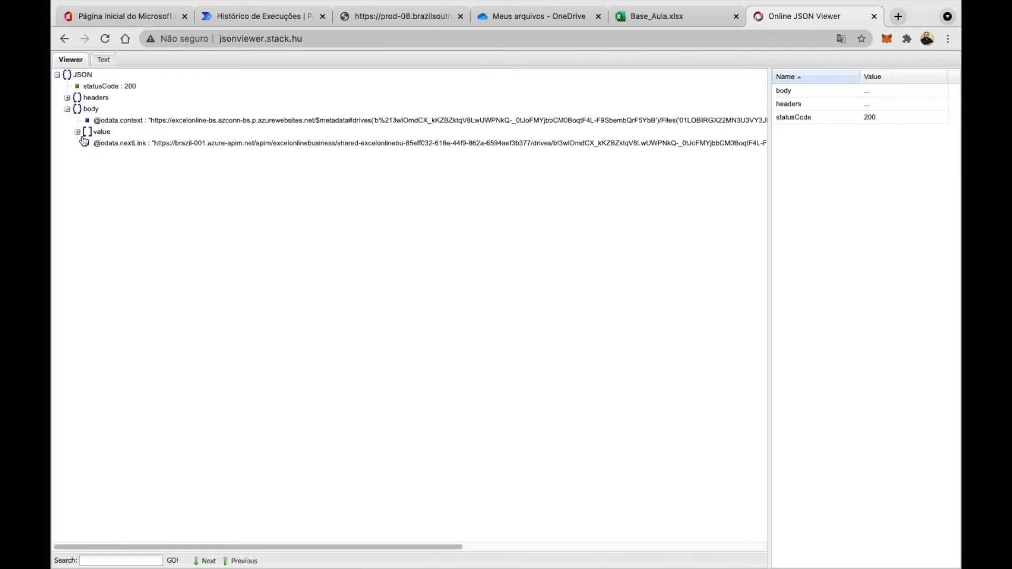
{"action": "left_click", "coordinate": [78, 133]}
{"action": "scroll", "coordinate": [174, 211], "scroll_direction": "down", "scroll_amount": 5}
{"action": "scroll", "coordinate": [178, 224], "scroll_direction": "down", "scroll_amount": 20}
{"action": "scroll", "coordinate": [176, 224], "scroll_direction": "down", "scroll_amount": 8}
{"action": "scroll", "coordinate": [158, 242], "scroll_direction": "down", "scroll_amount": 5}
{"action": "scroll", "coordinate": [137, 250], "scroll_direction": "down", "scroll_amount": 4}
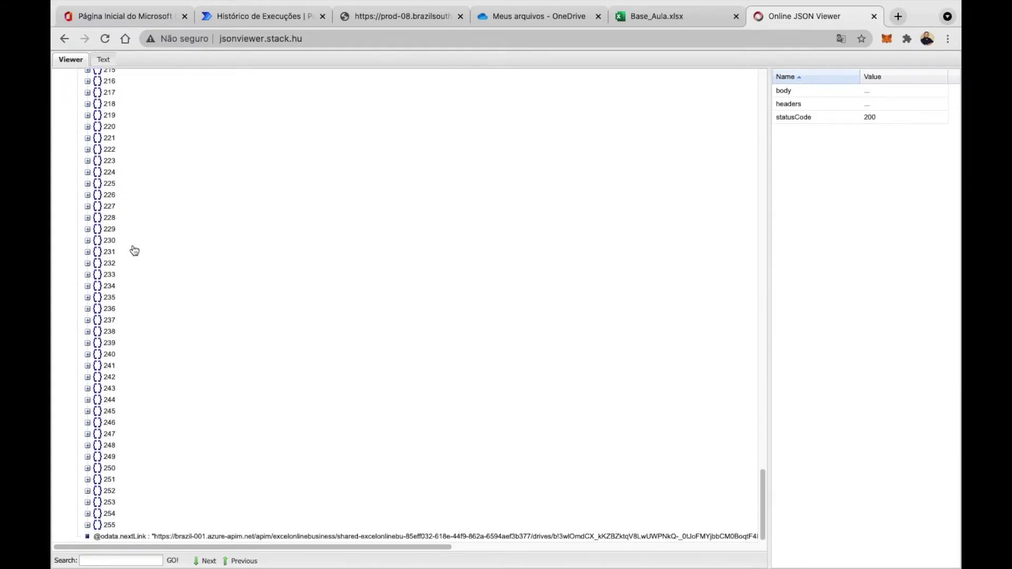
{"action": "scroll", "coordinate": [111, 351], "scroll_direction": "up", "scroll_amount": 15}
{"action": "scroll", "coordinate": [111, 351], "scroll_direction": "up", "scroll_amount": 15}
{"action": "scroll", "coordinate": [110, 351], "scroll_direction": "up", "scroll_amount": 8}
{"action": "scroll", "coordinate": [111, 351], "scroll_direction": "up", "scroll_amount": 8}
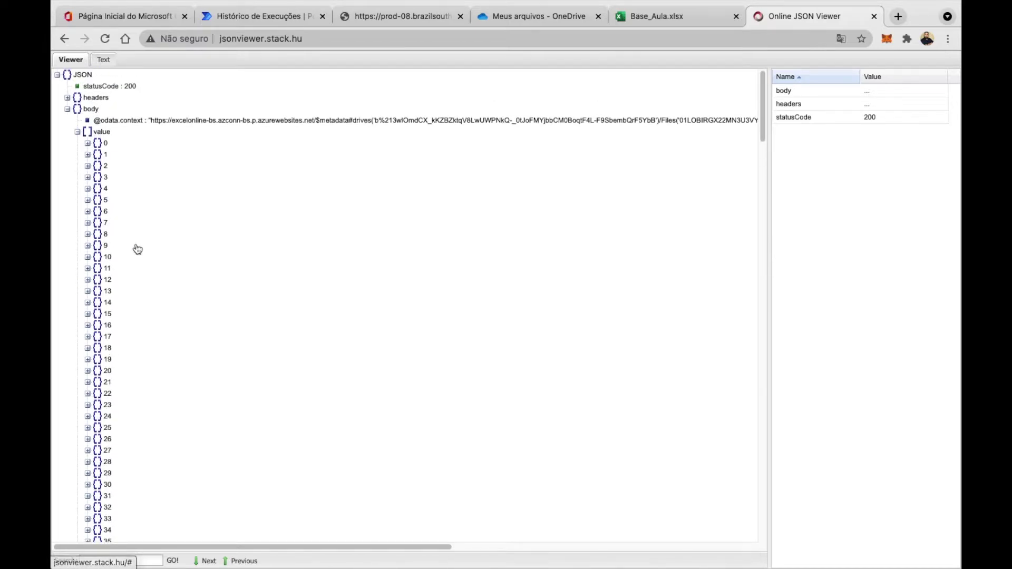
Expand row items 0 through 4 to inspect their fields, then collapse them again.
{"action": "left_click", "coordinate": [88, 143]}
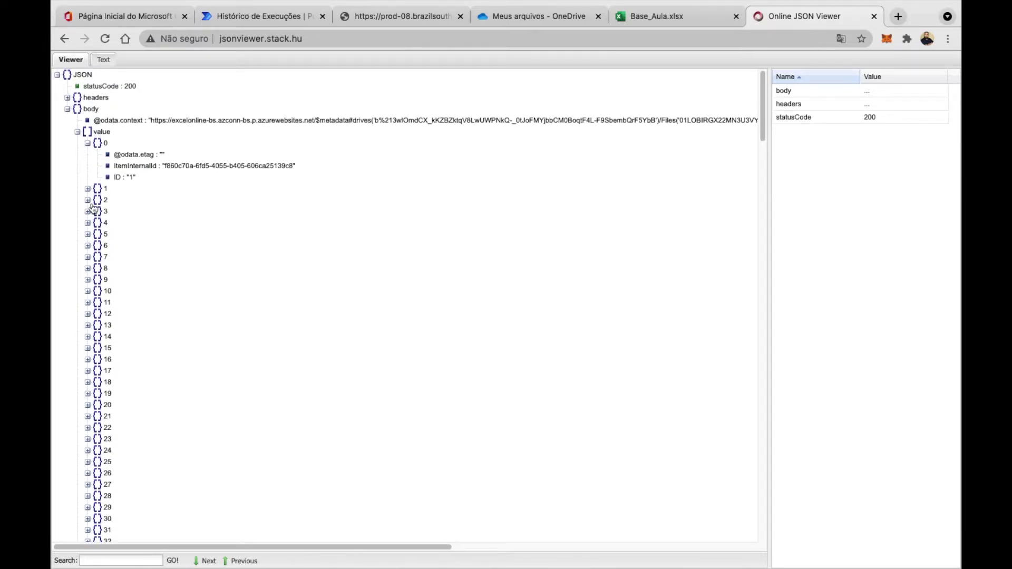
{"action": "left_click", "coordinate": [87, 189]}
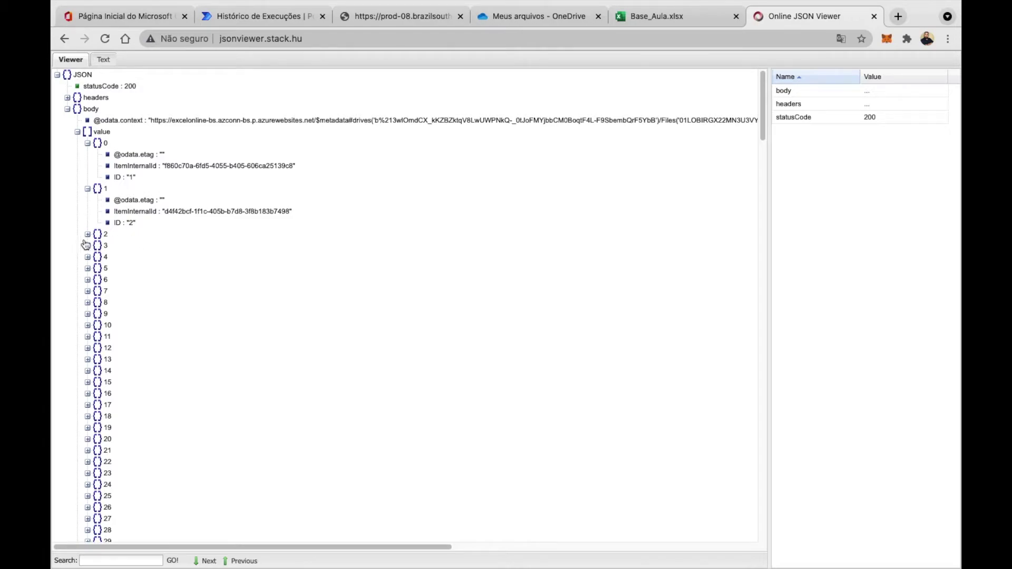
{"action": "left_click", "coordinate": [87, 234]}
{"action": "left_click", "coordinate": [88, 279]}
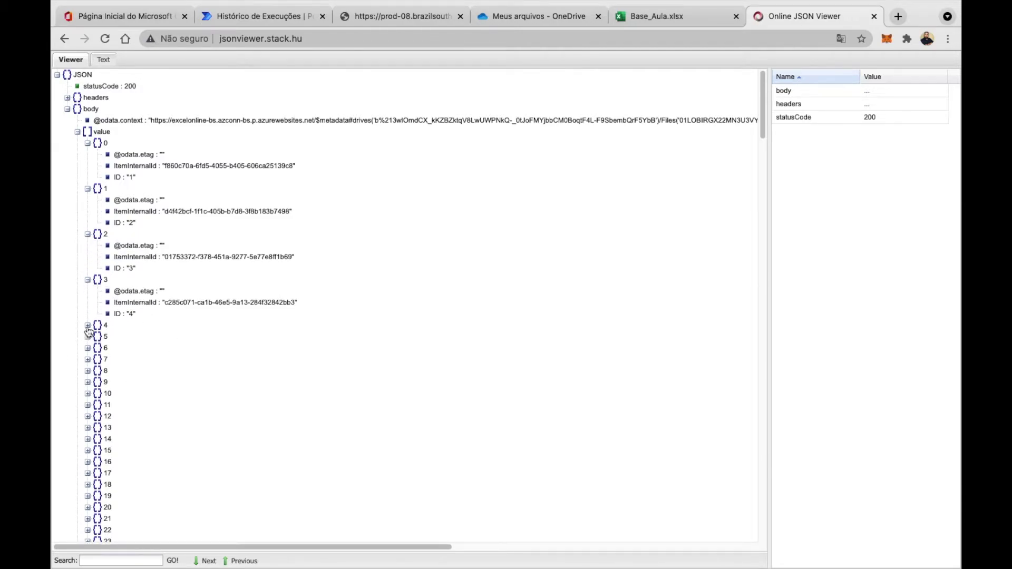
{"action": "left_click", "coordinate": [88, 325]}
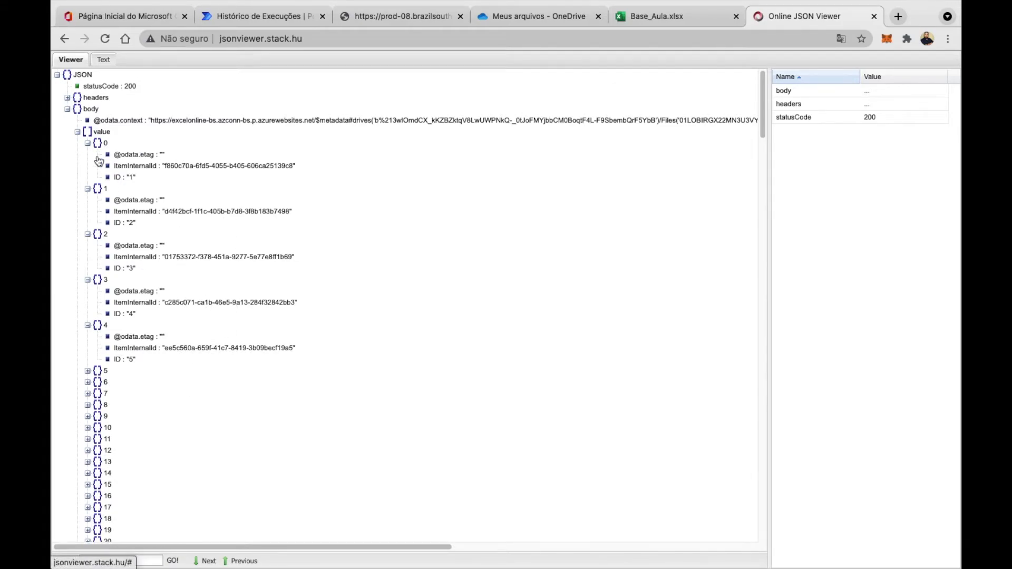
{"action": "left_click", "coordinate": [88, 143]}
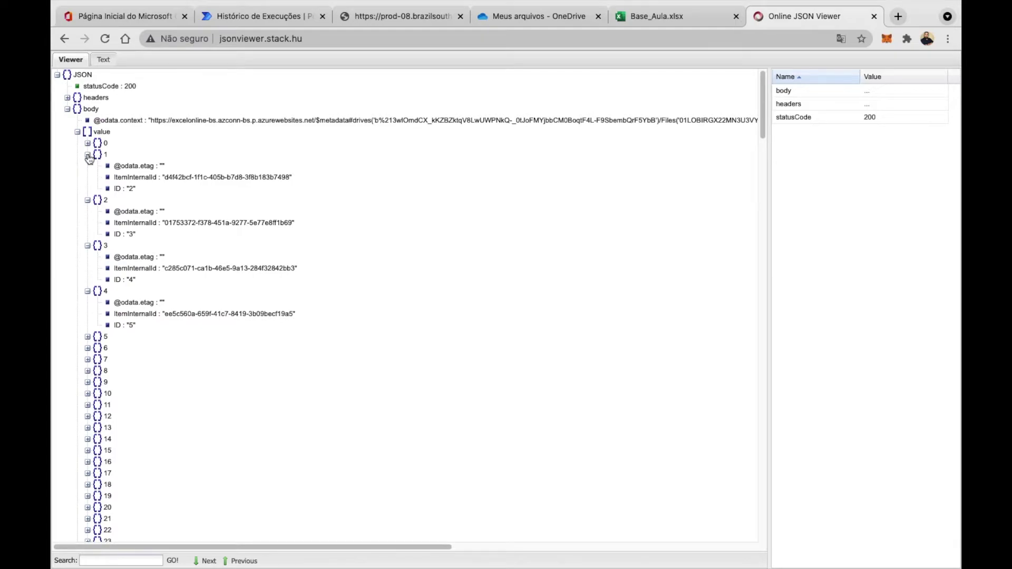
{"action": "left_click", "coordinate": [87, 155]}
{"action": "left_click", "coordinate": [87, 166]}
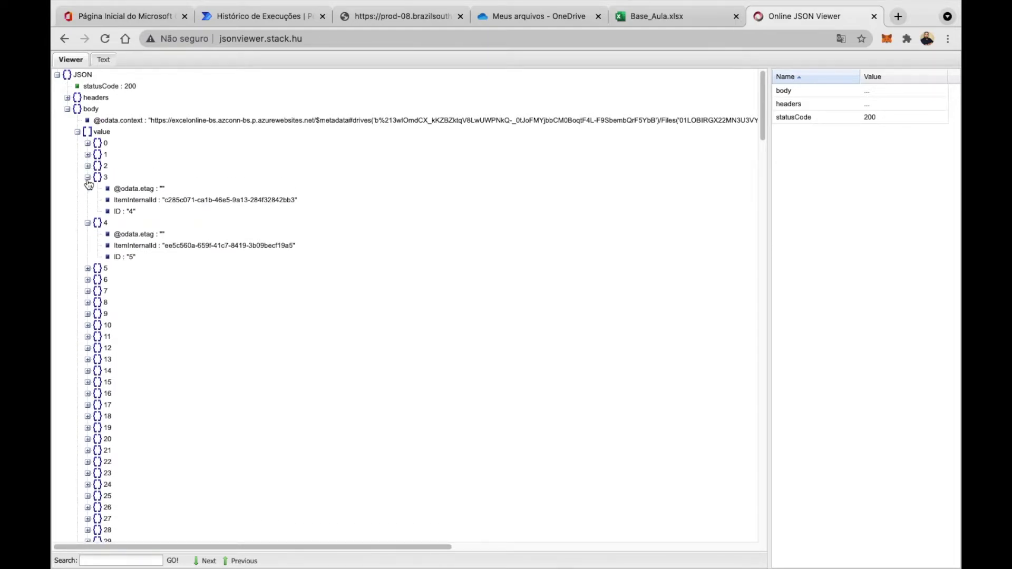
{"action": "left_click", "coordinate": [87, 177]}
{"action": "left_click", "coordinate": [88, 189]}
{"action": "scroll", "coordinate": [147, 280], "scroll_direction": "down", "scroll_amount": 5}
{"action": "scroll", "coordinate": [203, 289], "scroll_direction": "down", "scroll_amount": 15}
{"action": "scroll", "coordinate": [203, 289], "scroll_direction": "up", "scroll_amount": 20}
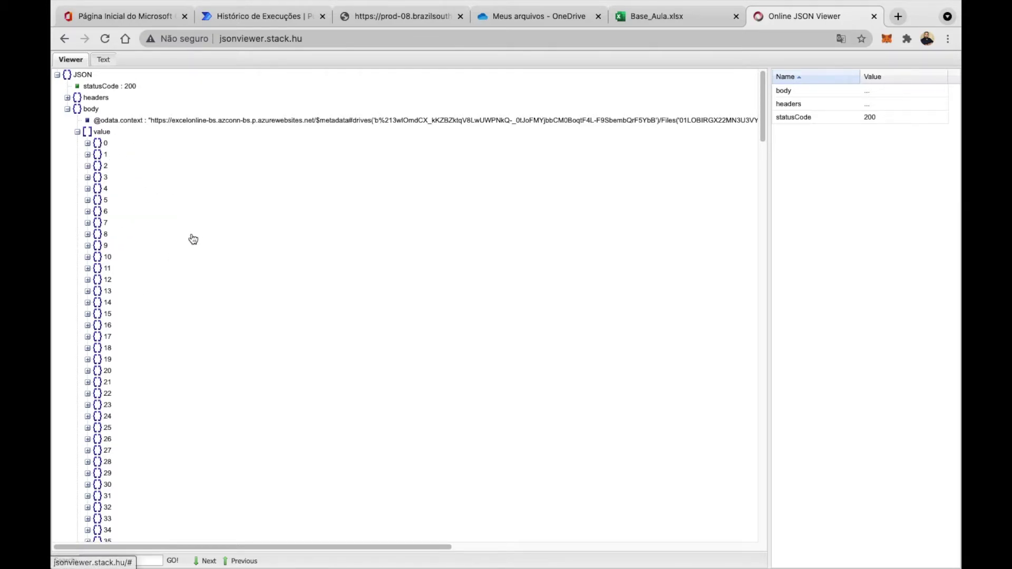
{"action": "scroll", "coordinate": [193, 240], "scroll_direction": "down", "scroll_amount": 20}
{"action": "scroll", "coordinate": [193, 240], "scroll_direction": "down", "scroll_amount": 20}
{"action": "scroll", "coordinate": [193, 240], "scroll_direction": "up", "scroll_amount": 20}
{"action": "scroll", "coordinate": [192, 237], "scroll_direction": "up", "scroll_amount": 20}
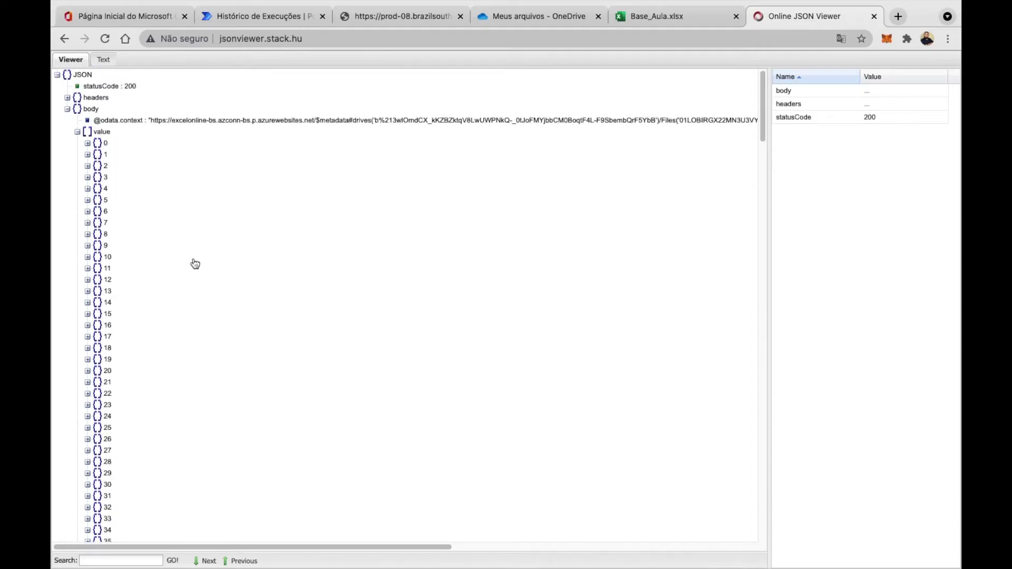
{"action": "left_click", "coordinate": [401, 20]}
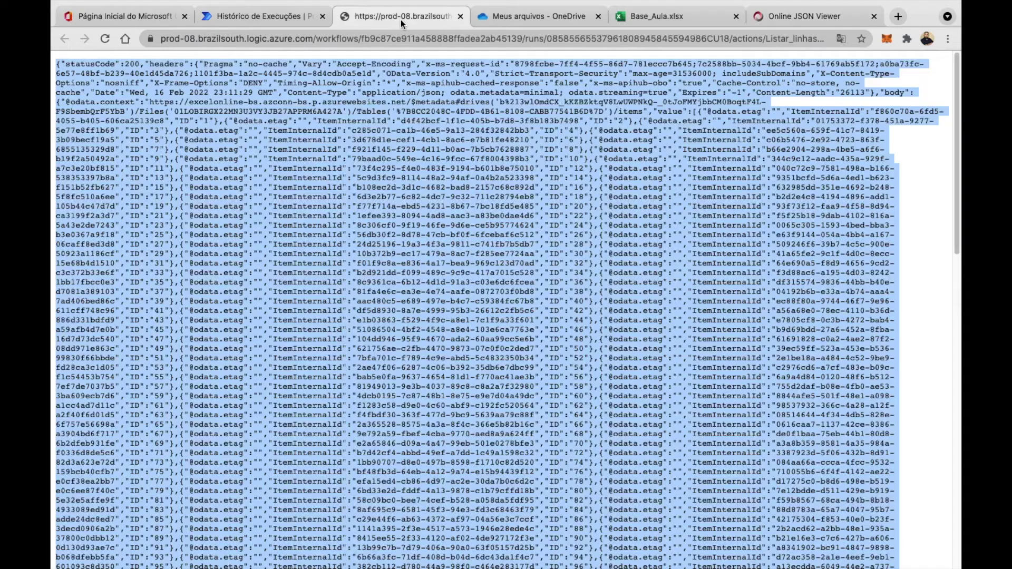
{"action": "left_click", "coordinate": [784, 16]}
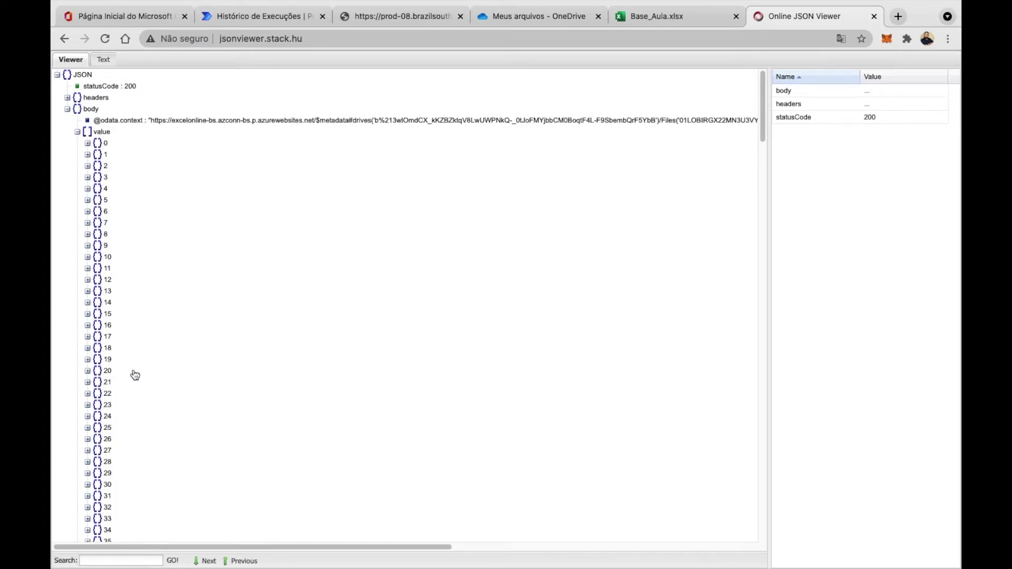
{"action": "scroll", "coordinate": [114, 285], "scroll_direction": "down", "scroll_amount": 10}
{"action": "scroll", "coordinate": [117, 288], "scroll_direction": "down", "scroll_amount": 10}
{"action": "scroll", "coordinate": [117, 287], "scroll_direction": "up", "scroll_amount": 10}
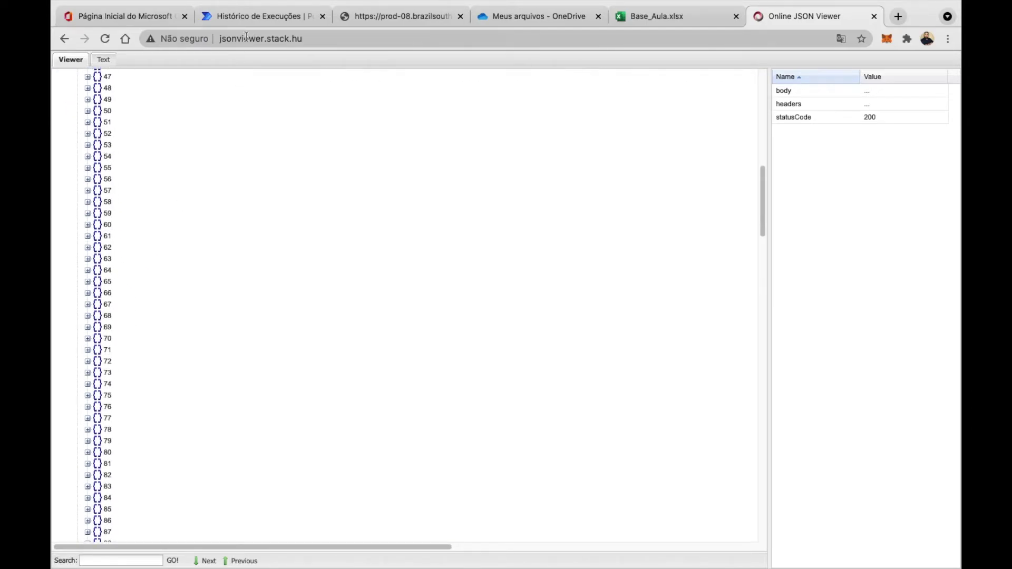
{"action": "left_click", "coordinate": [248, 23]}
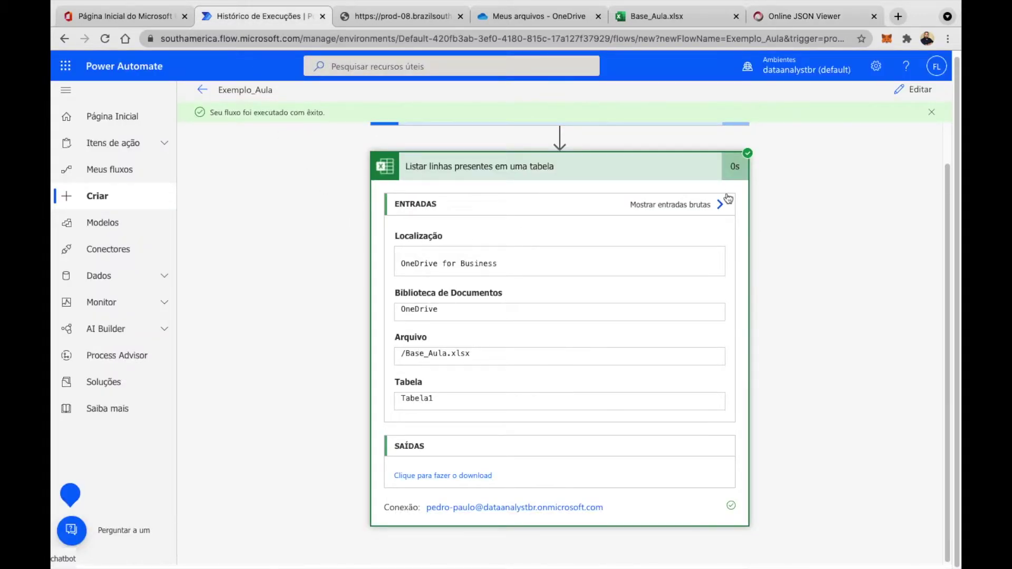
Edit the flow and add a Variável 'Inicializar variável' step named vQuantidadeLinhas after List rows.
{"action": "left_click", "coordinate": [907, 94]}
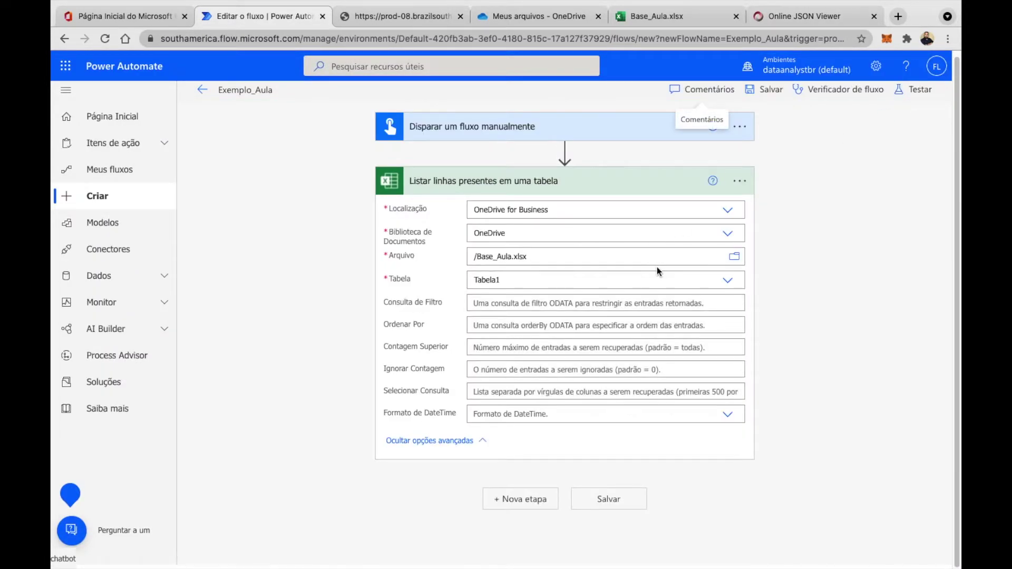
{"action": "left_click", "coordinate": [657, 188]}
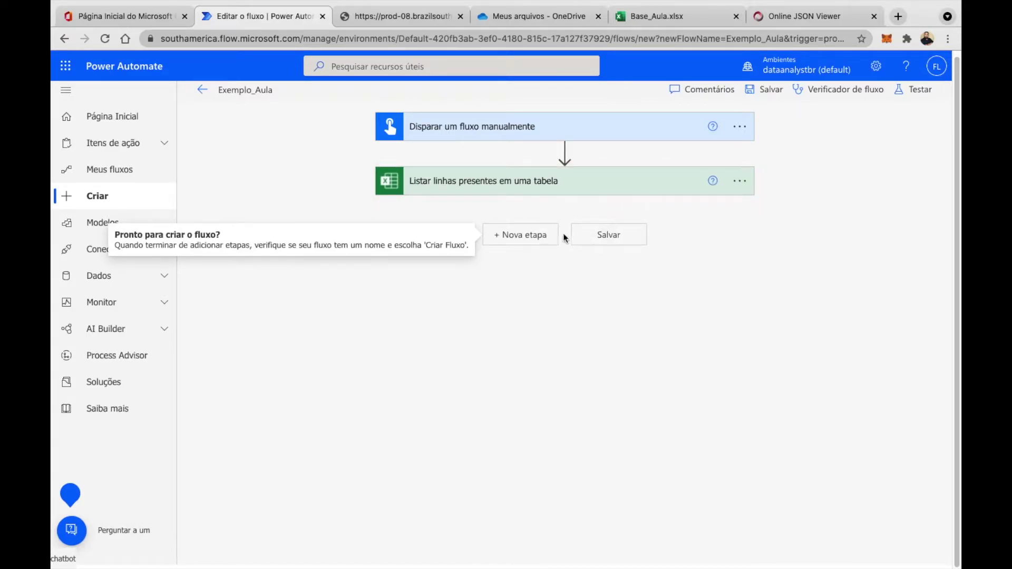
{"action": "left_click", "coordinate": [540, 240]}
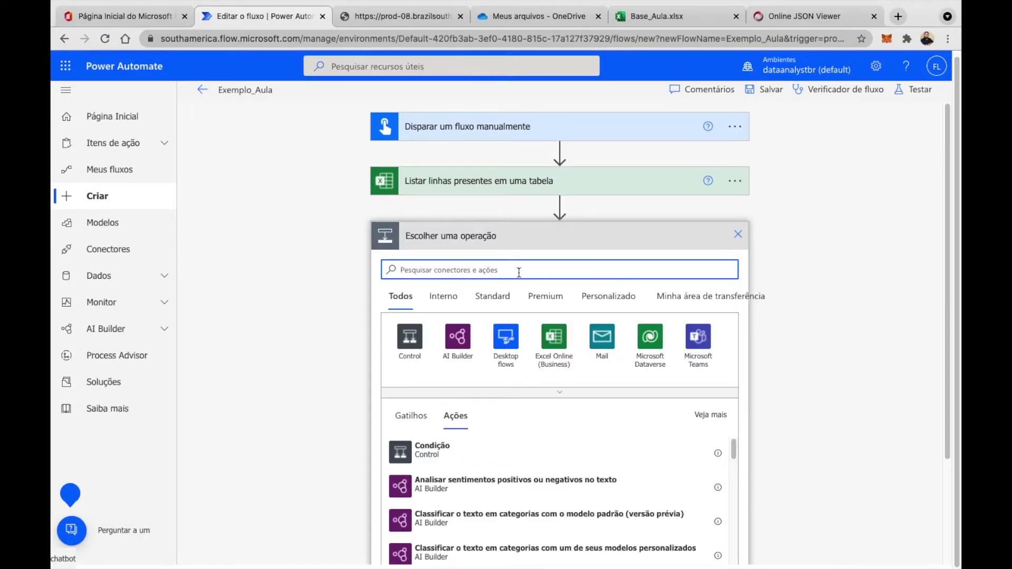
{"action": "type", "text": "var"}
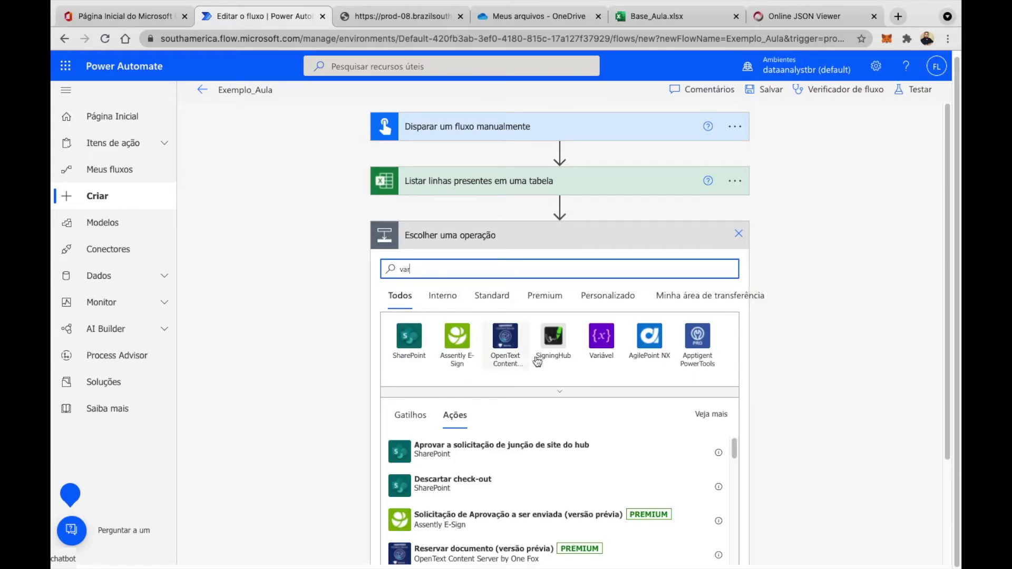
{"action": "left_click", "coordinate": [606, 337]}
{"action": "scroll", "coordinate": [503, 421], "scroll_direction": "down", "scroll_amount": 1}
{"action": "left_click", "coordinate": [469, 486]}
{"action": "left_click", "coordinate": [529, 273]}
{"action": "type", "text": "vQuantidadeLinhas"}
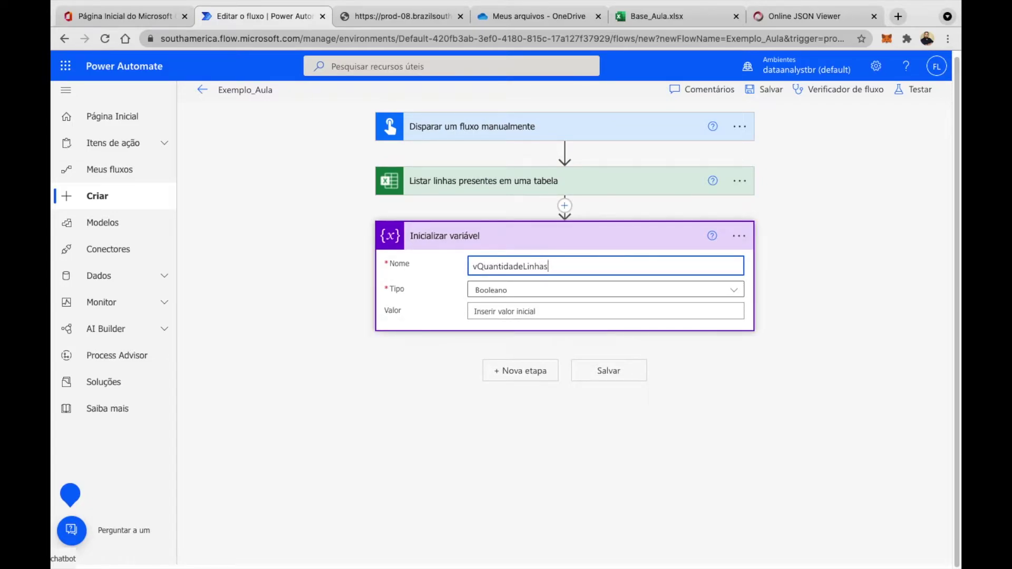
Make vQuantidadeLinhas an Inteiro and build length() around the Excel step's body/value rows.
{"action": "left_click", "coordinate": [532, 290]}
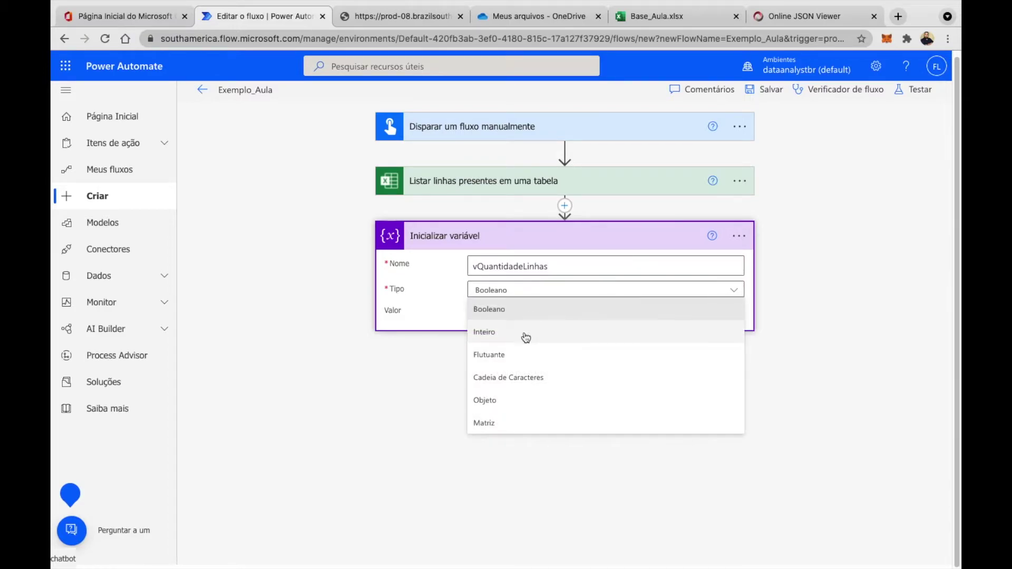
{"action": "left_click", "coordinate": [524, 332]}
{"action": "left_click", "coordinate": [524, 311]}
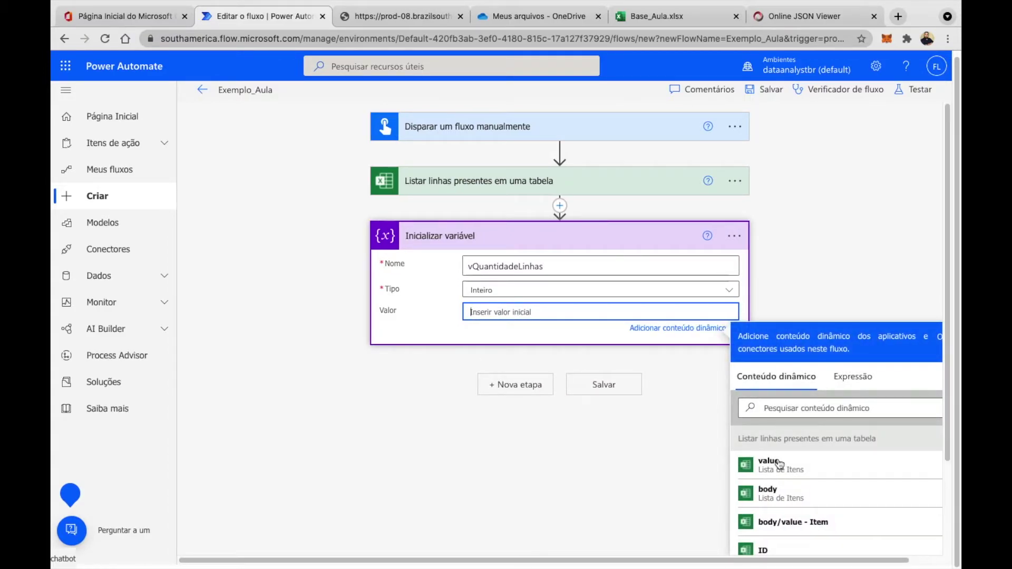
{"action": "left_click", "coordinate": [835, 388]}
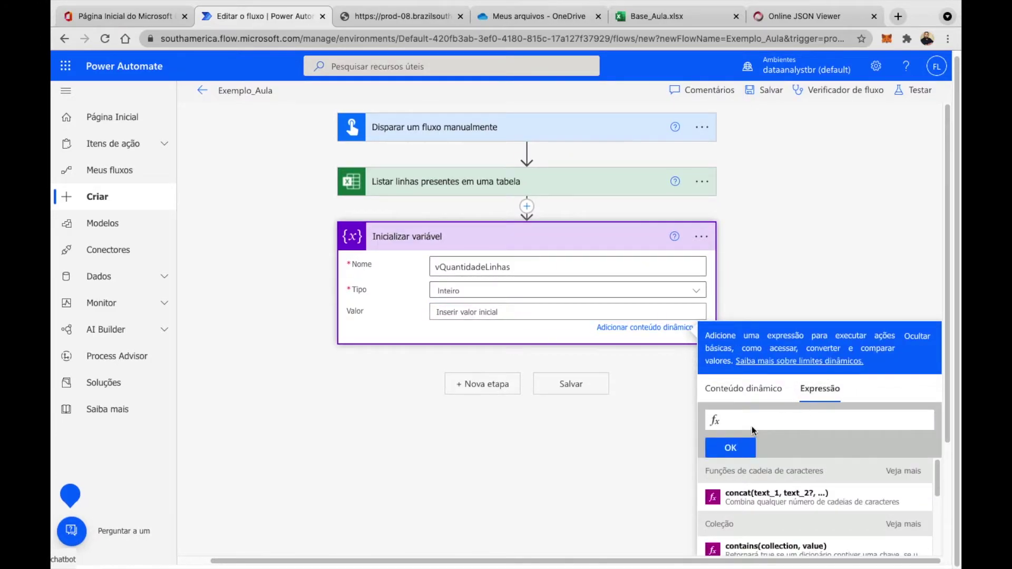
{"action": "type", "text": "le"}
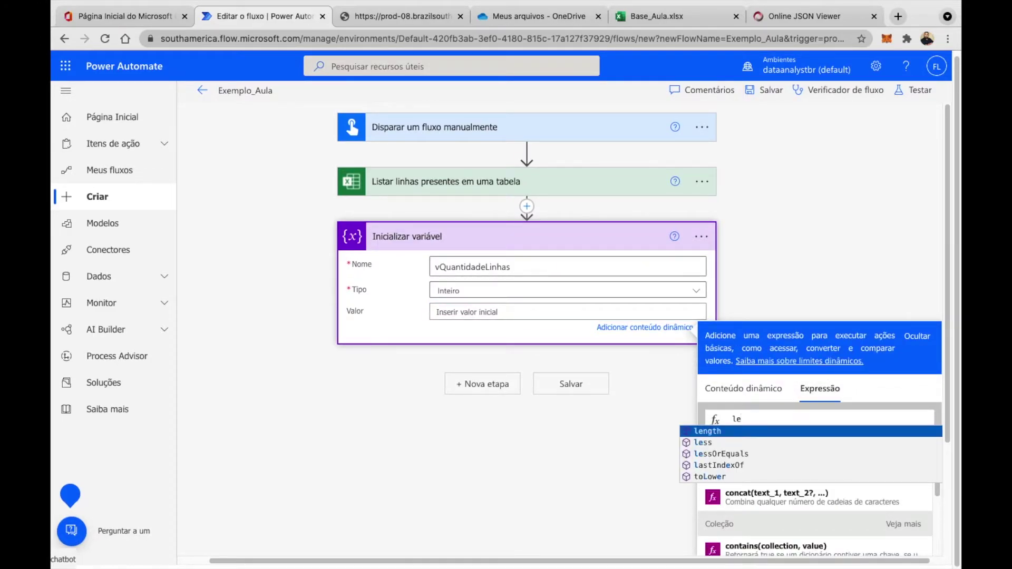
{"action": "type", "text": "ngth("}
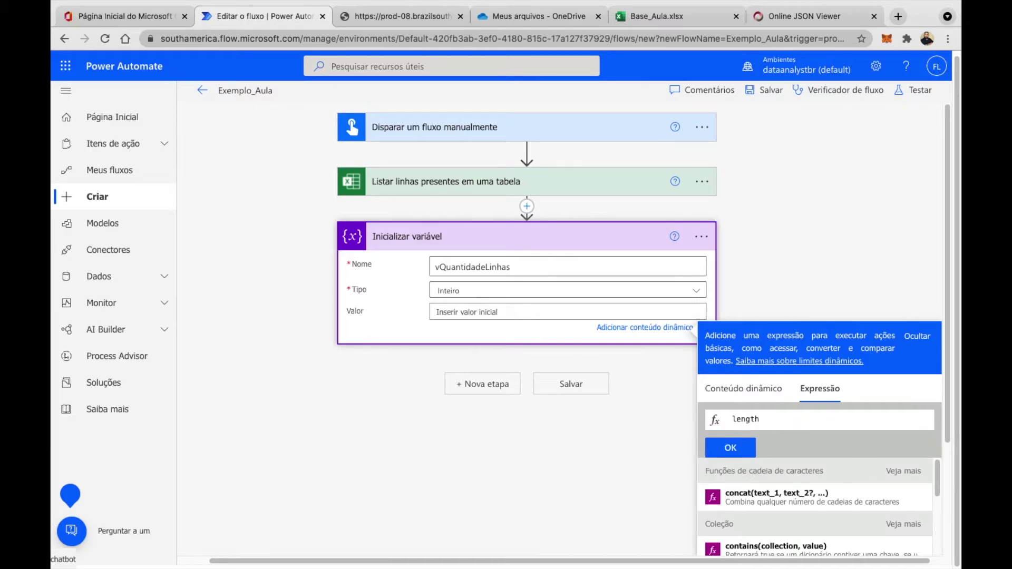
{"action": "left_click", "coordinate": [825, 420]}
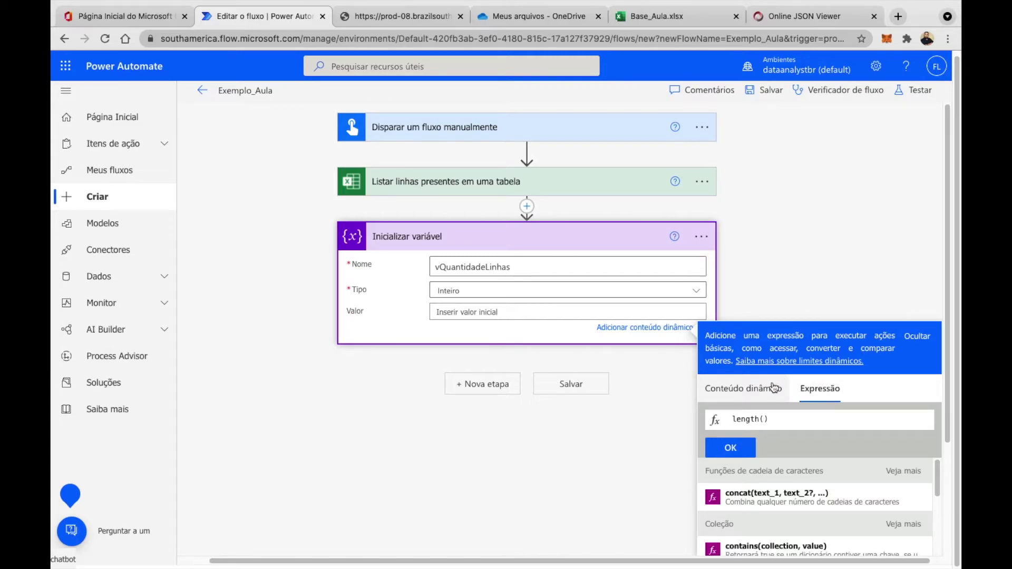
{"action": "left_click", "coordinate": [773, 388]}
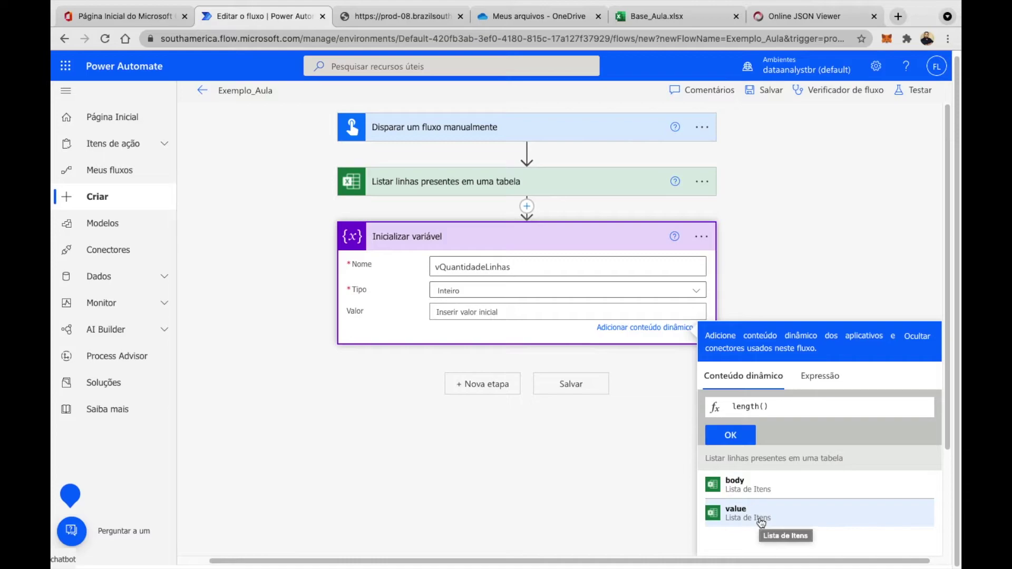
{"action": "left_click", "coordinate": [761, 521]}
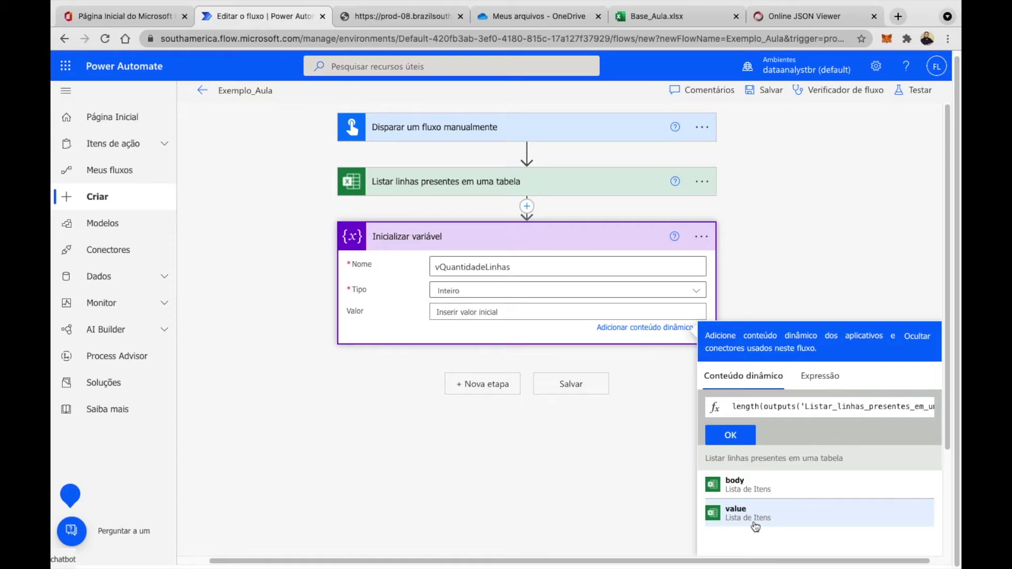
Check length(outputs('Listar_linhas_presentes_em_uma_tabela')?['body/value']) and insert it into Valor.
{"action": "left_click_drag", "start_coordinate": [768, 406], "coordinate": [918, 405]}
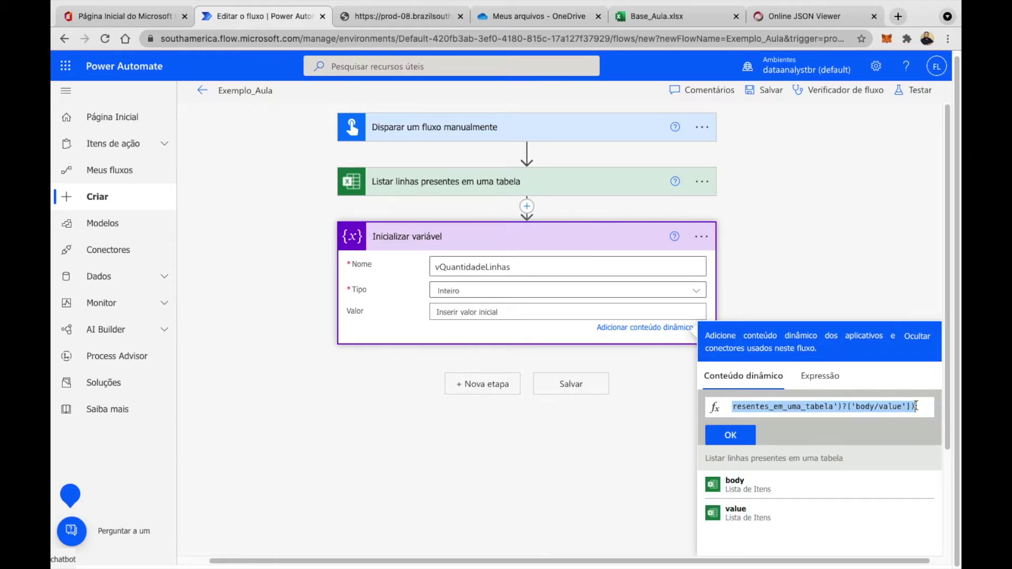
{"action": "left_click_drag", "start_coordinate": [911, 406], "coordinate": [736, 408]}
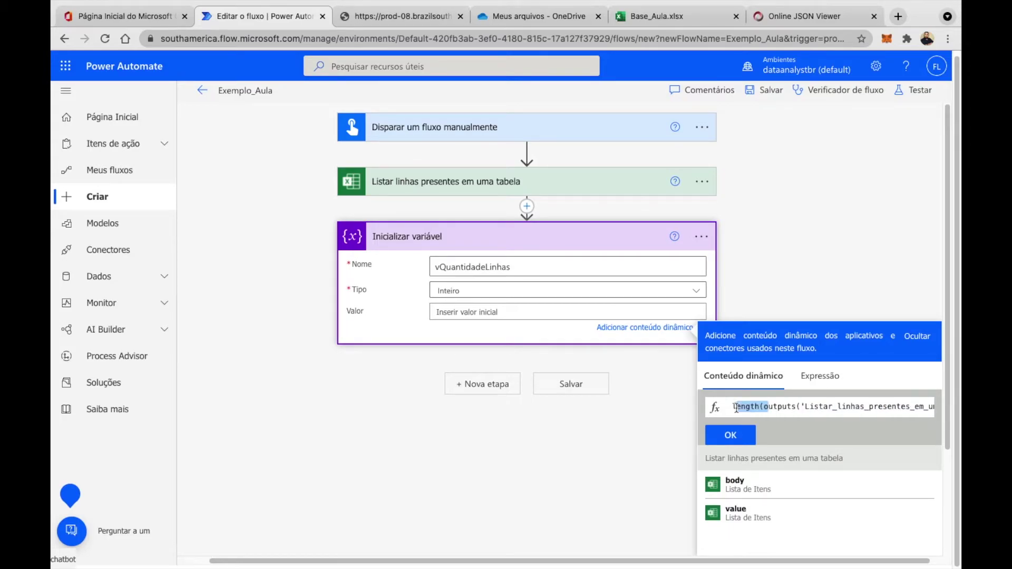
{"action": "double_click", "coordinate": [805, 409]}
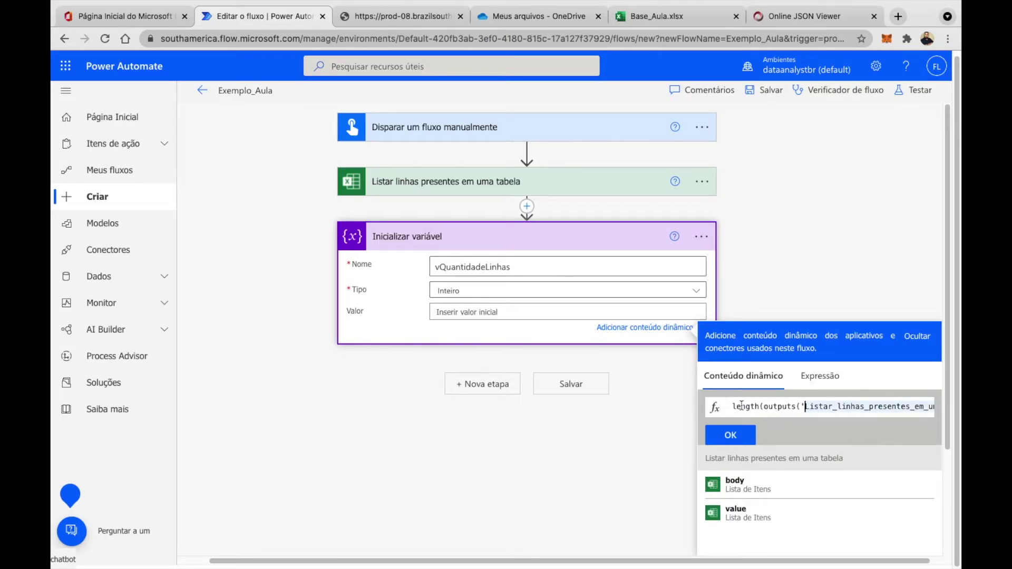
{"action": "mouse_move", "coordinate": [764, 406]}
{"action": "left_mouse_down"}
{"action": "mouse_move", "coordinate": [898, 409]}
{"action": "mouse_move", "coordinate": [839, 406]}
{"action": "left_mouse_up"}
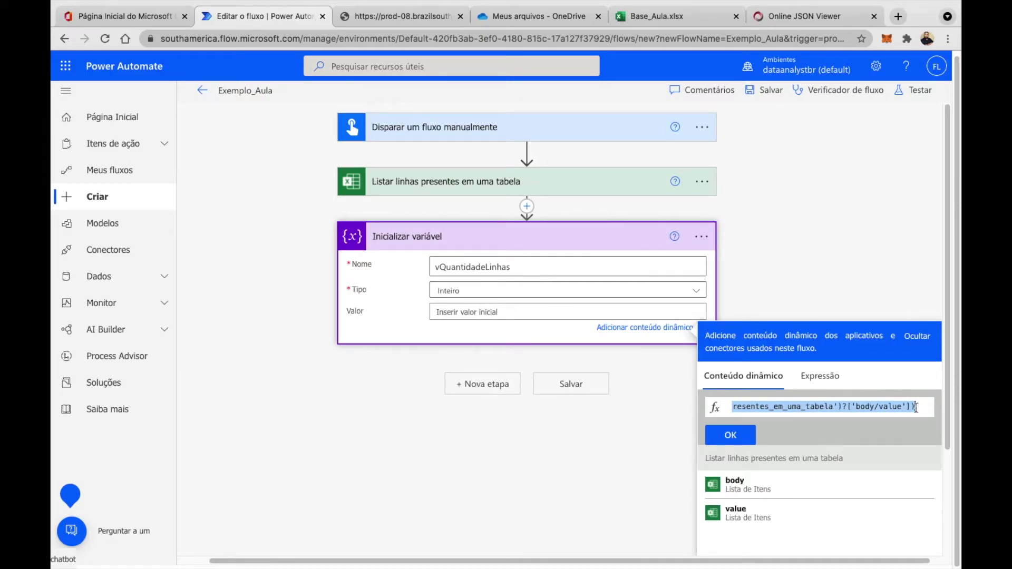
{"action": "mouse_move", "coordinate": [839, 406]}
{"action": "left_mouse_down"}
{"action": "mouse_move", "coordinate": [924, 409]}
{"action": "mouse_move", "coordinate": [848, 406]}
{"action": "mouse_move", "coordinate": [915, 407]}
{"action": "left_mouse_up"}
{"action": "left_click", "coordinate": [819, 375]}
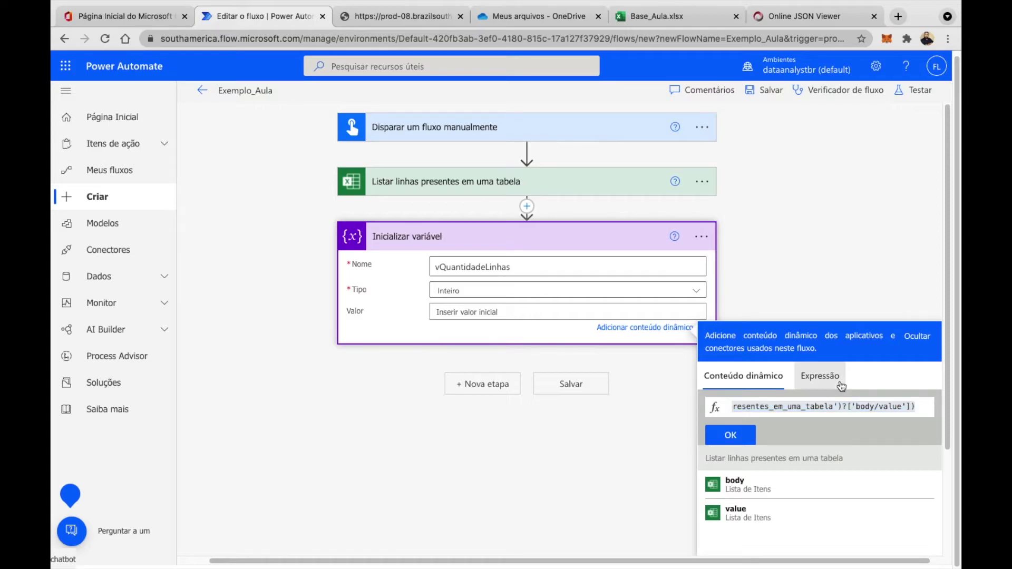
{"action": "left_click", "coordinate": [917, 422]}
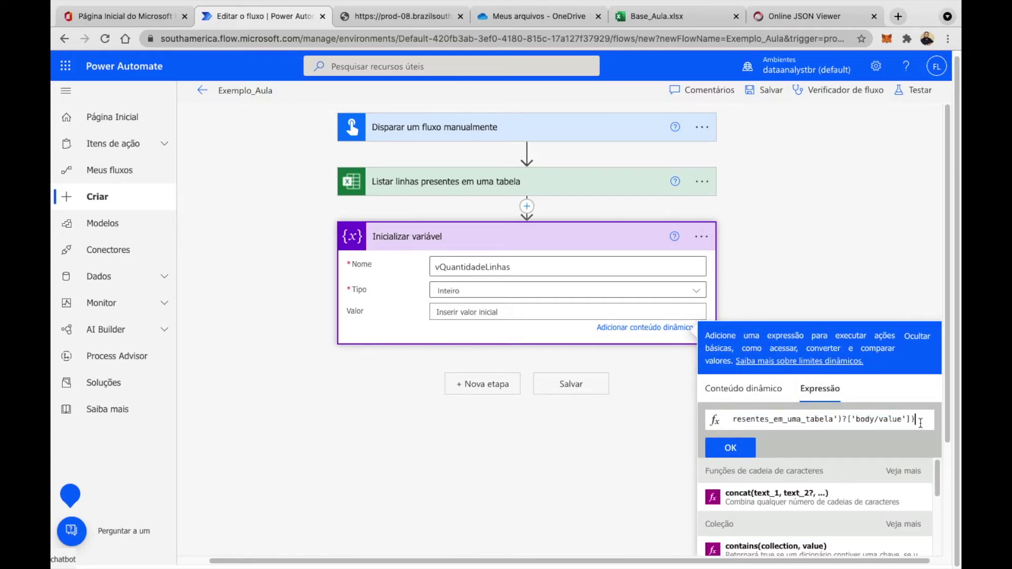
{"action": "left_click", "coordinate": [736, 453]}
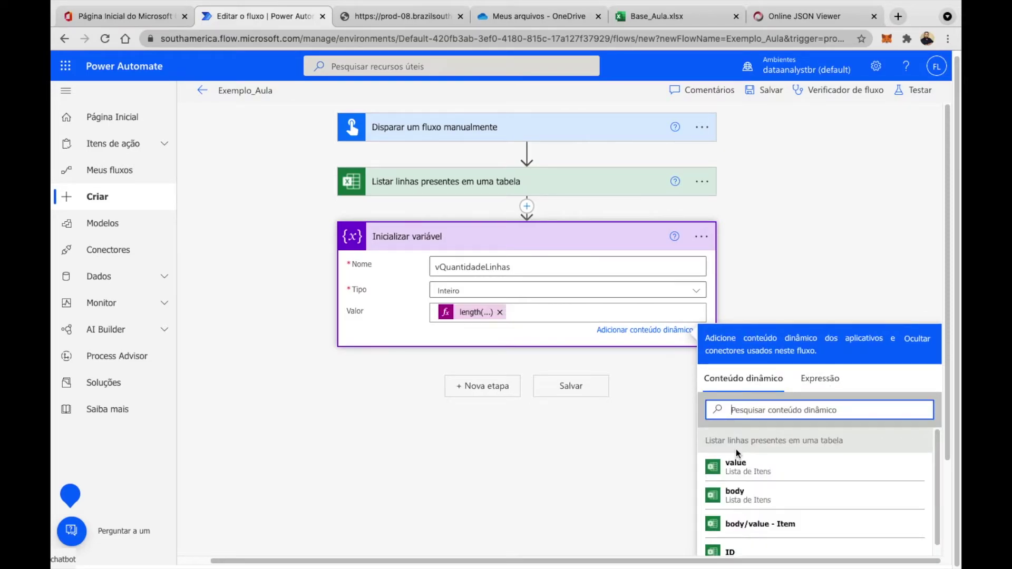
{"action": "left_click", "coordinate": [821, 264]}
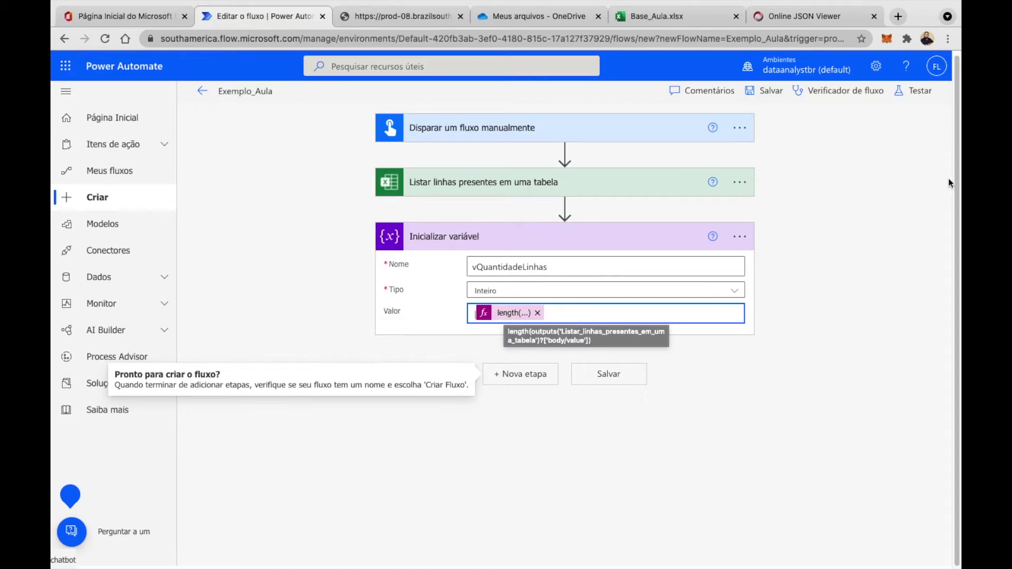
Save and test Exemplo_Aula using the earlier successful Testar Êxito trigger run.
{"action": "left_click", "coordinate": [913, 90]}
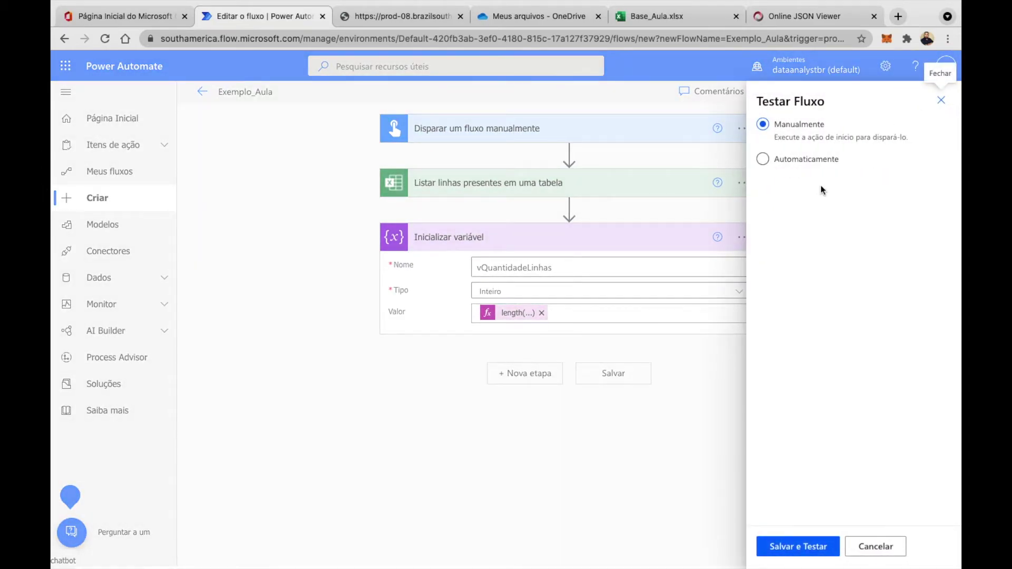
{"action": "left_click", "coordinate": [762, 159]}
{"action": "left_click", "coordinate": [799, 208]}
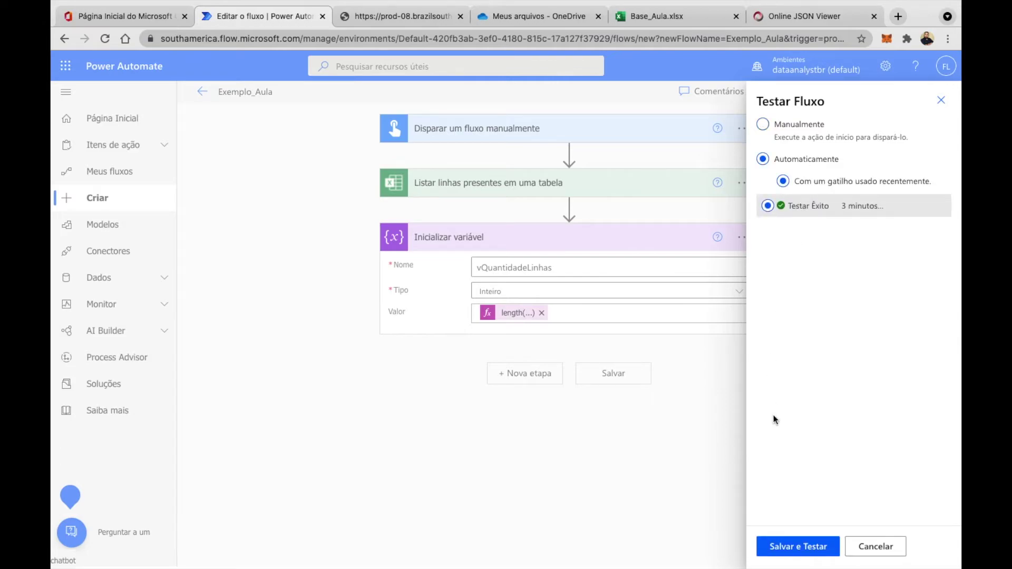
{"action": "left_click", "coordinate": [801, 545]}
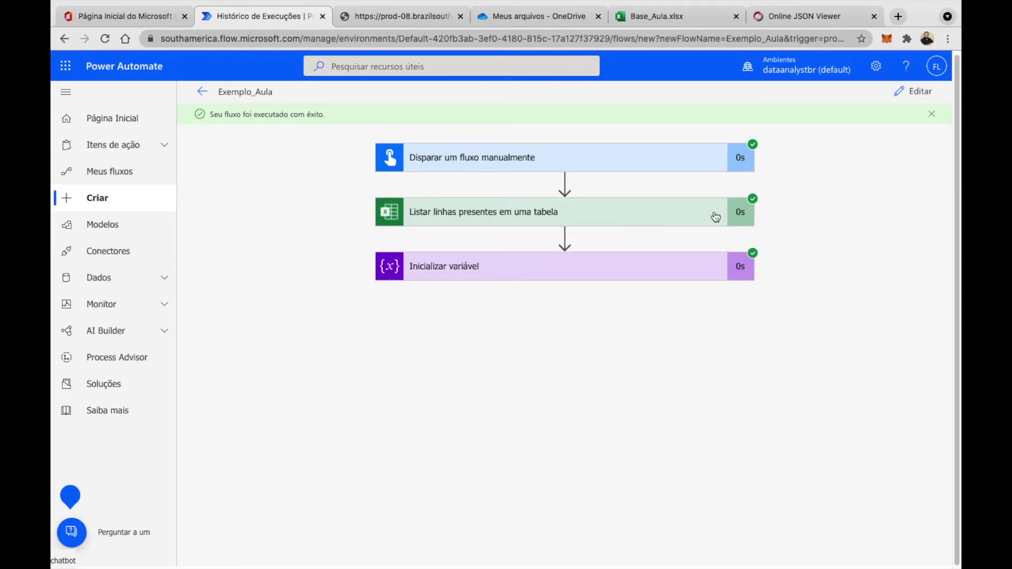
Read vQuantidadeLinhas as 256 in the run, then confirm the Excel table's IDs reach 642.
{"action": "left_click", "coordinate": [474, 270]}
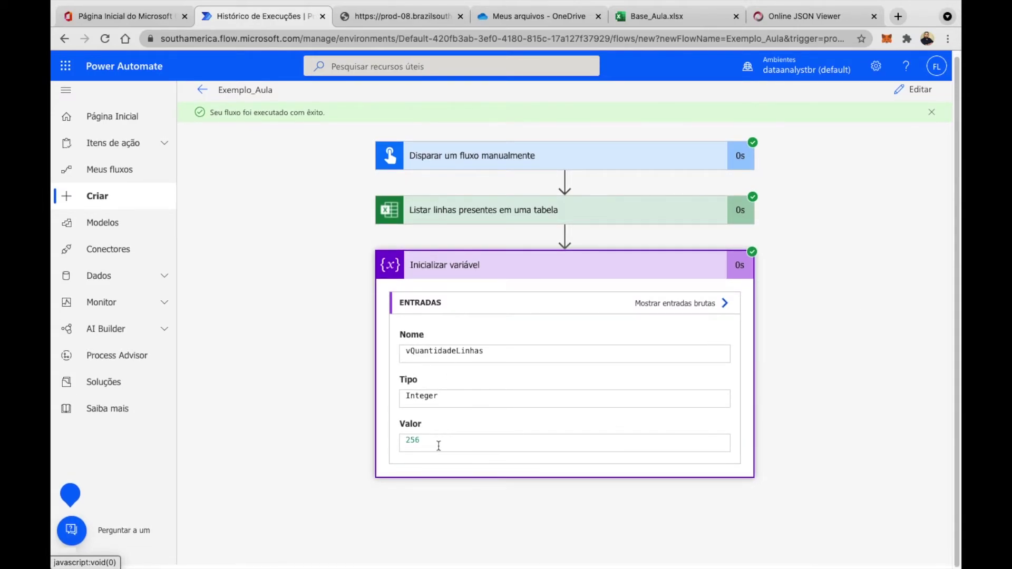
{"action": "left_click_drag", "start_coordinate": [433, 444], "coordinate": [400, 447]}
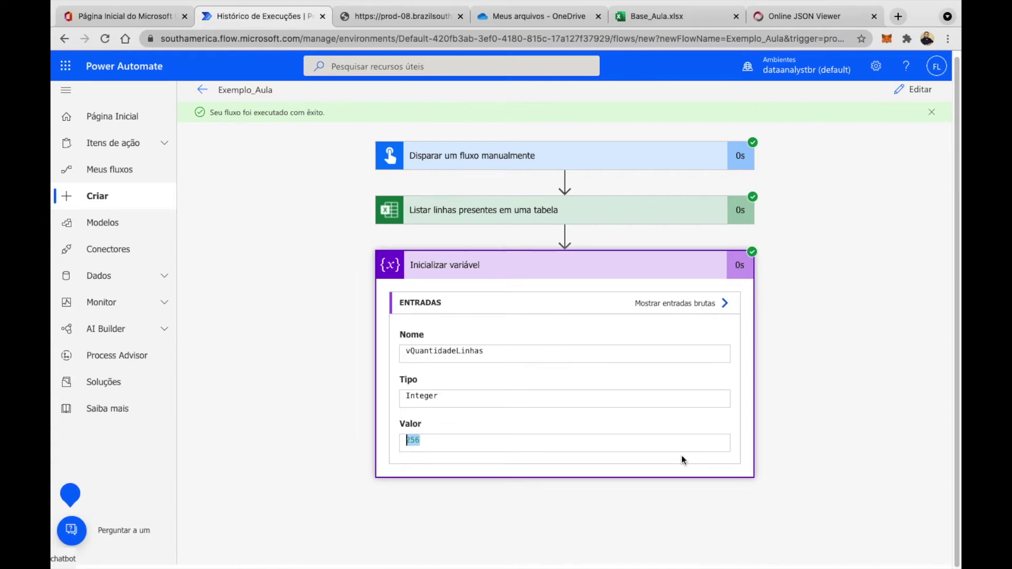
{"action": "left_click", "coordinate": [688, 8]}
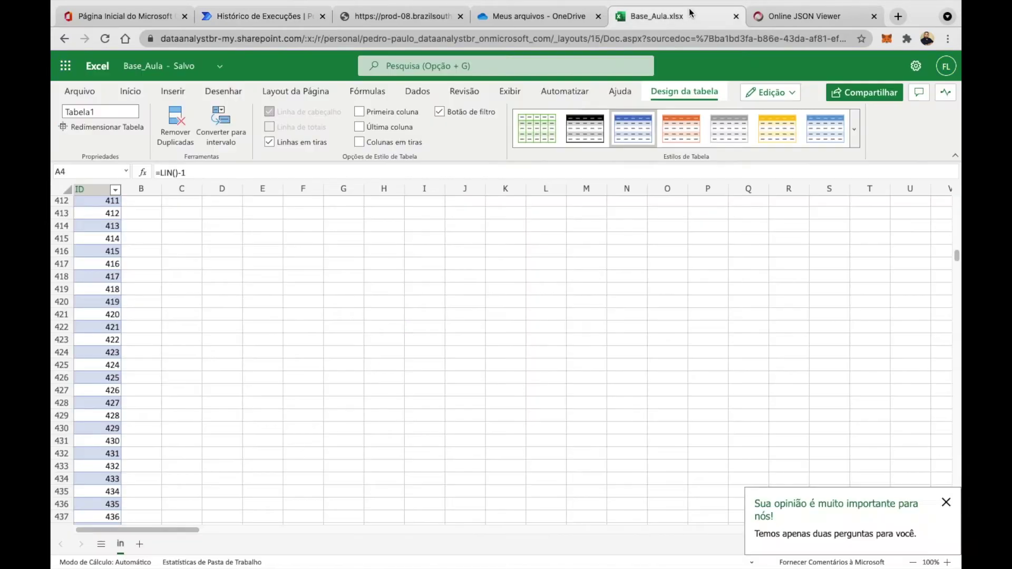
{"action": "scroll", "coordinate": [214, 307], "scroll_direction": "down", "scroll_amount": 3}
{"action": "scroll", "coordinate": [214, 307], "scroll_direction": "down", "scroll_amount": 10}
{"action": "scroll", "coordinate": [214, 307], "scroll_direction": "down", "scroll_amount": 10}
{"action": "scroll", "coordinate": [214, 307], "scroll_direction": "down", "scroll_amount": 8}
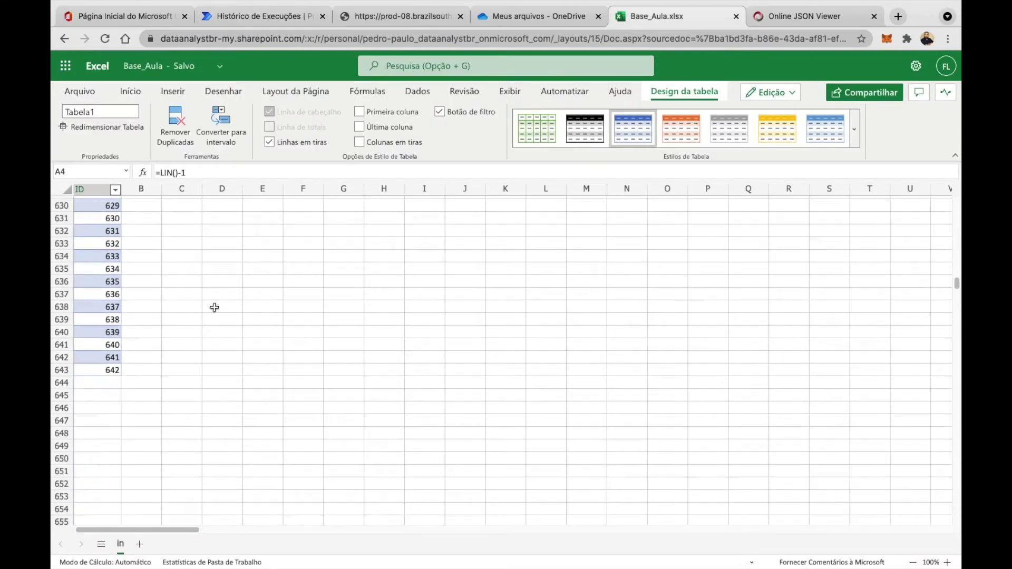
{"action": "scroll", "coordinate": [214, 308], "scroll_direction": "up", "scroll_amount": 5}
{"action": "scroll", "coordinate": [214, 307], "scroll_direction": "up", "scroll_amount": 1}
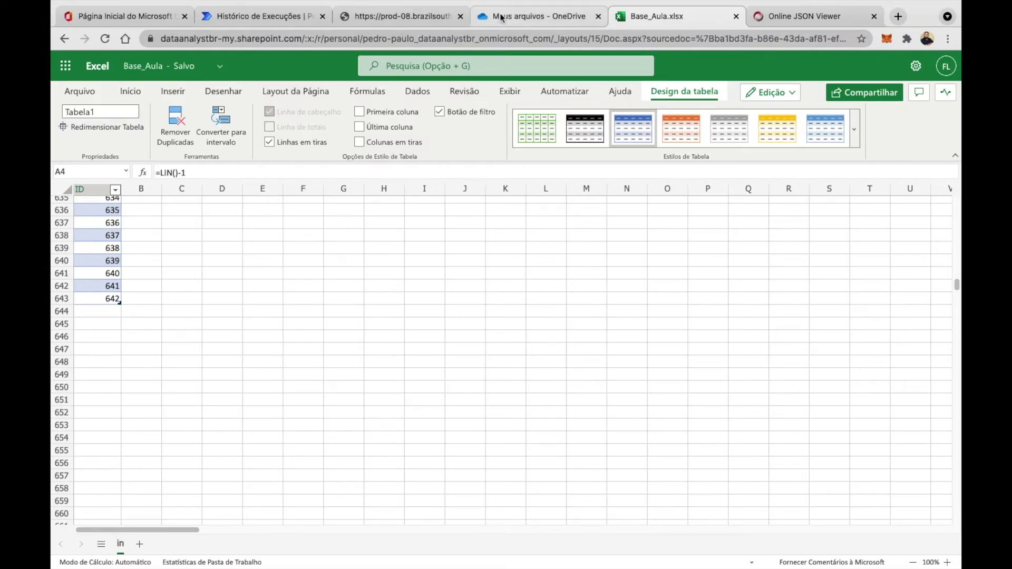
{"action": "left_click", "coordinate": [304, 17]}
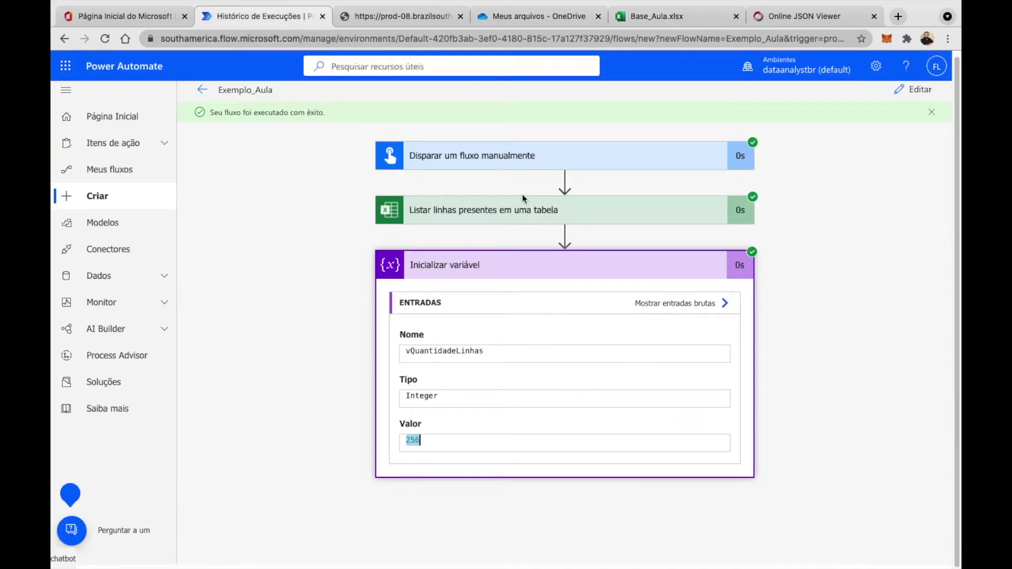
Switch the flow back to editing and turn on Paginação in the List rows step's settings.
{"action": "left_click", "coordinate": [912, 91]}
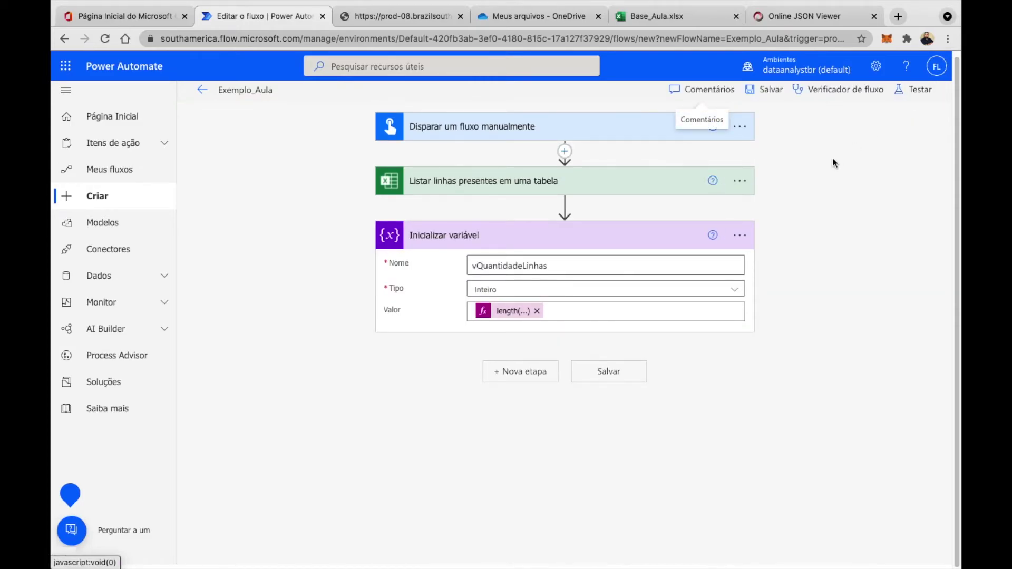
{"action": "left_click", "coordinate": [739, 181]}
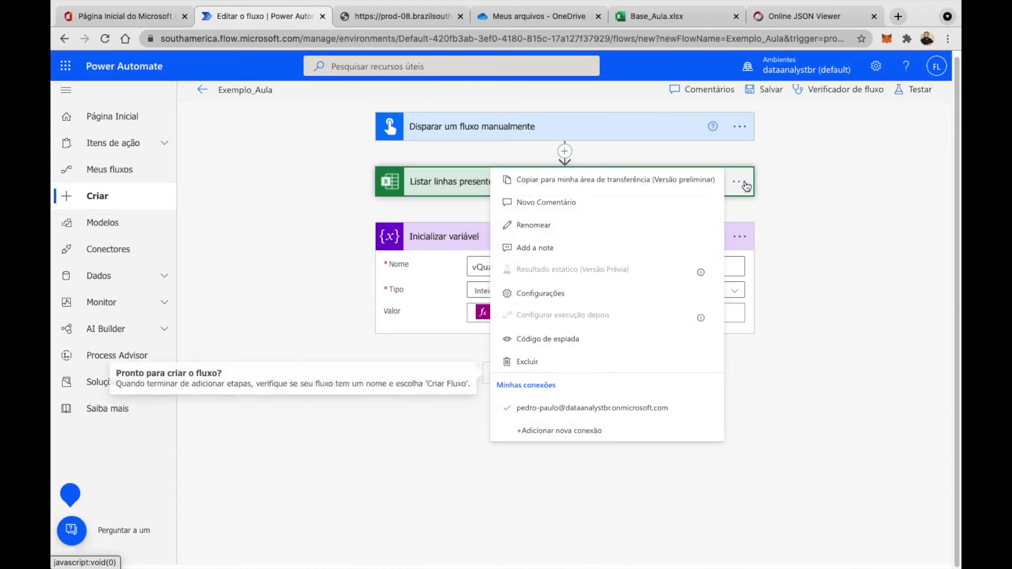
{"action": "left_click", "coordinate": [582, 293]}
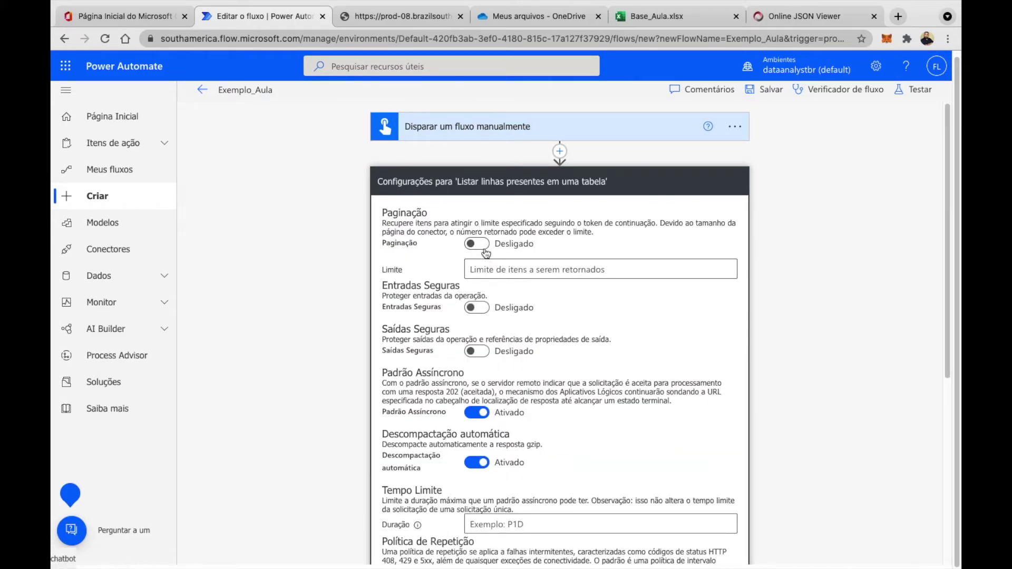
{"action": "left_click", "coordinate": [480, 245]}
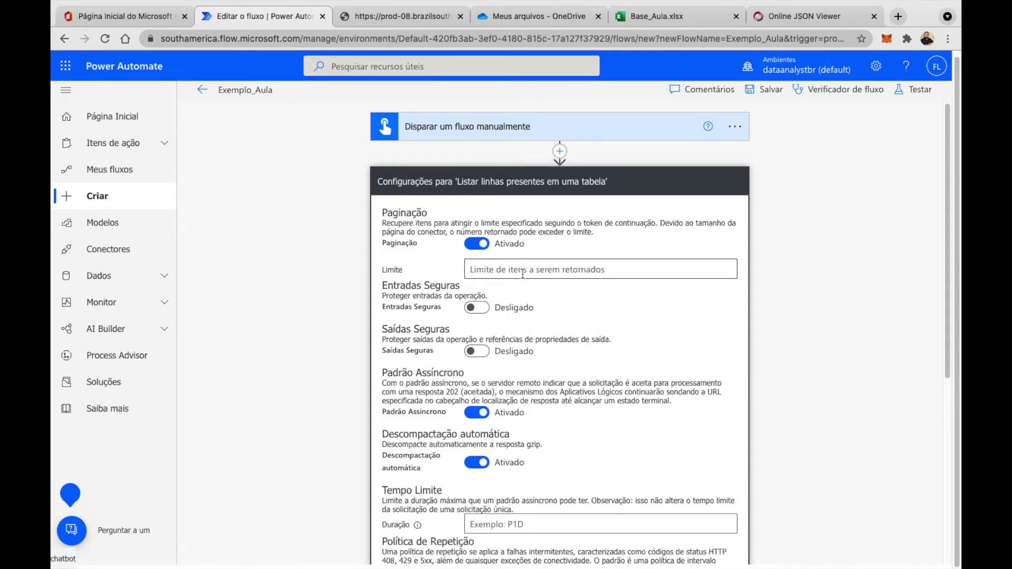
Set the pagination Limite to 2000, replacing earlier 1000 and 5000 entries, and confirm.
{"action": "left_click", "coordinate": [522, 273]}
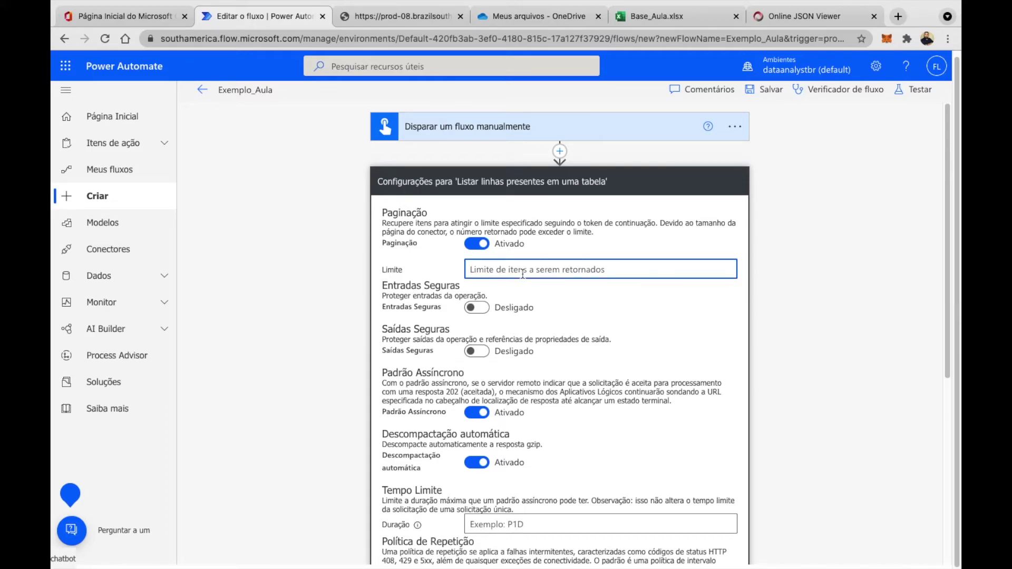
{"action": "type", "text": "1000"}
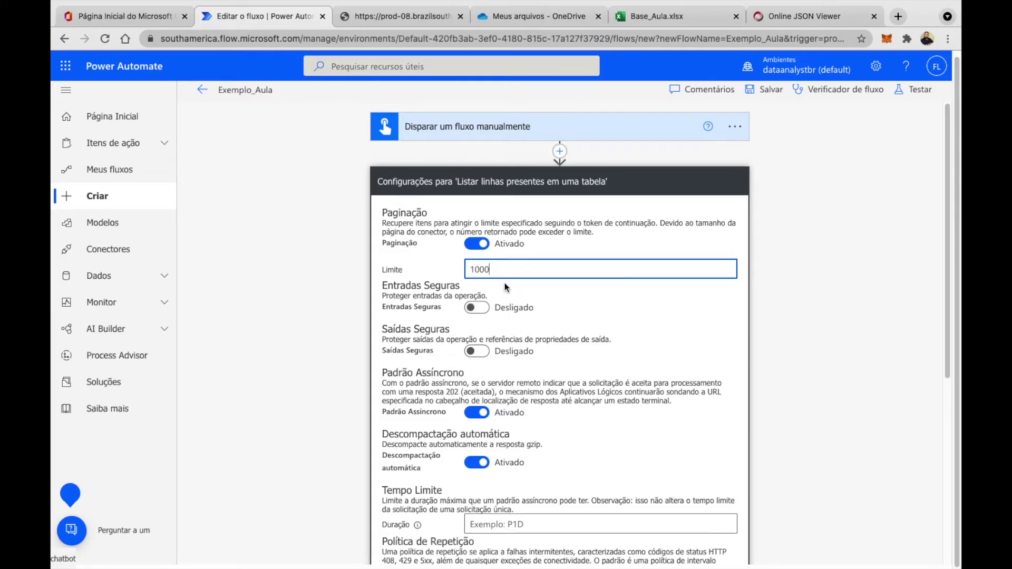
{"action": "left_click_drag", "start_coordinate": [505, 267], "coordinate": [445, 272]}
{"action": "type", "text": "5000"}
{"action": "left_click", "coordinate": [573, 303]}
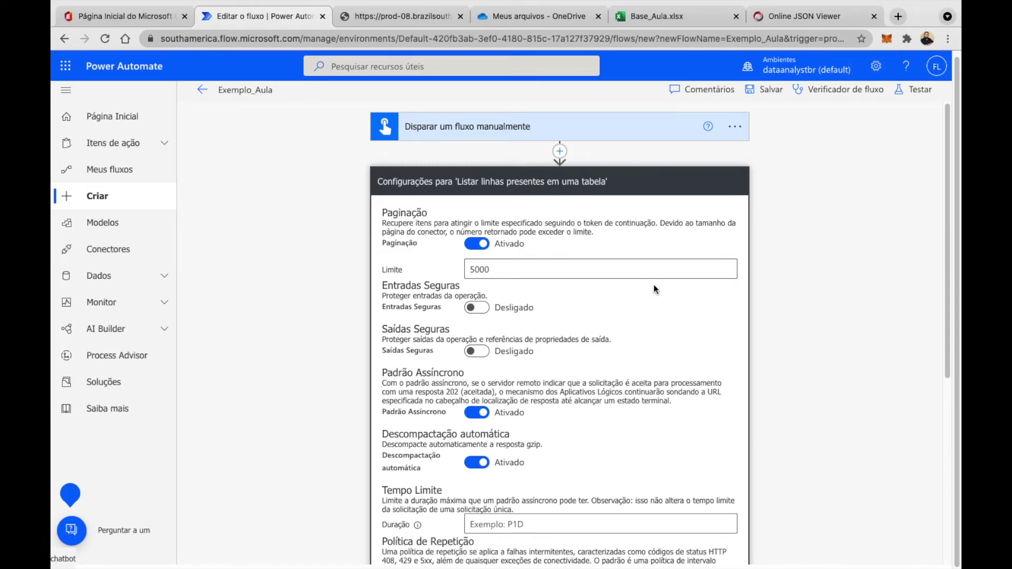
{"action": "left_click_drag", "start_coordinate": [580, 269], "coordinate": [350, 268]}
{"action": "type", "text": "2000"}
{"action": "left_click", "coordinate": [688, 246]}
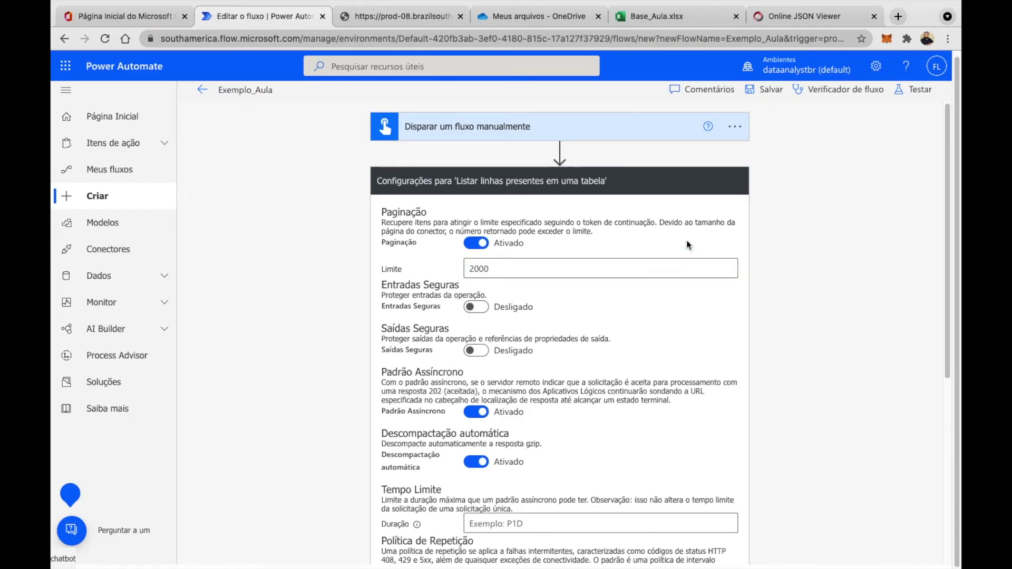
{"action": "scroll", "coordinate": [647, 311], "scroll_direction": "down", "scroll_amount": 5}
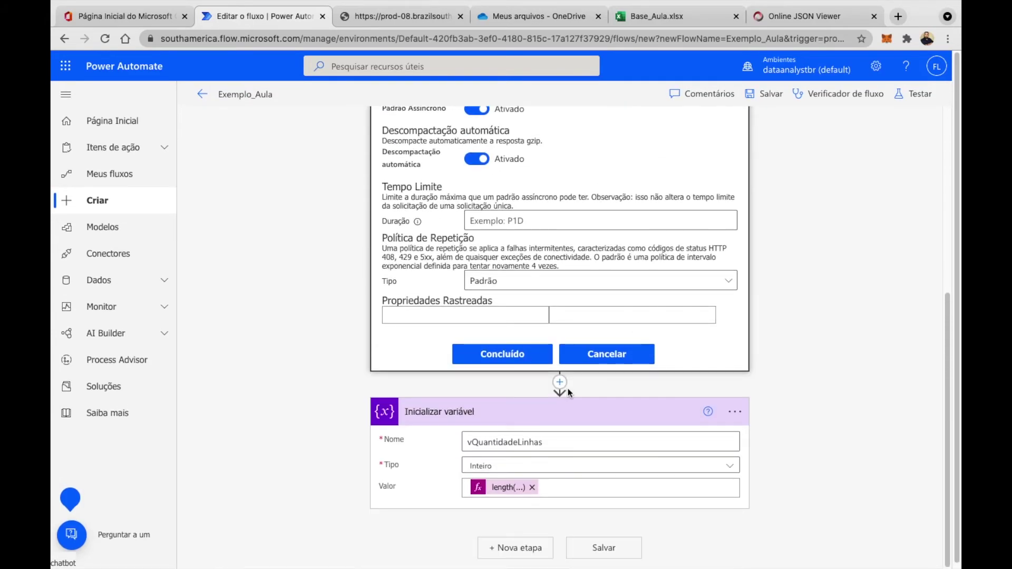
{"action": "left_click", "coordinate": [521, 361]}
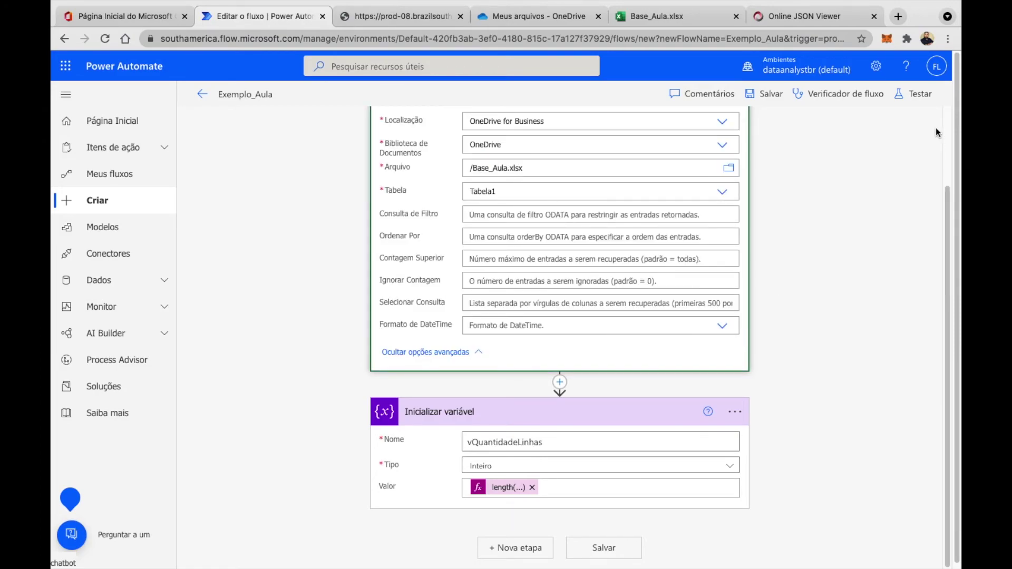
Save and retest the flow with the recent trigger, then expand the variable step's result.
{"action": "left_click", "coordinate": [917, 94]}
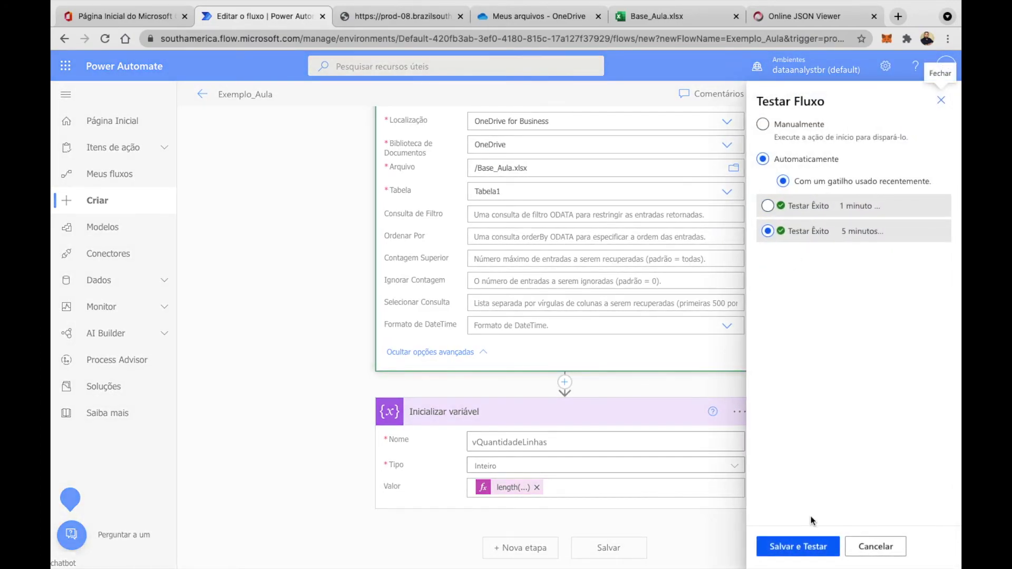
{"action": "left_click", "coordinate": [800, 544]}
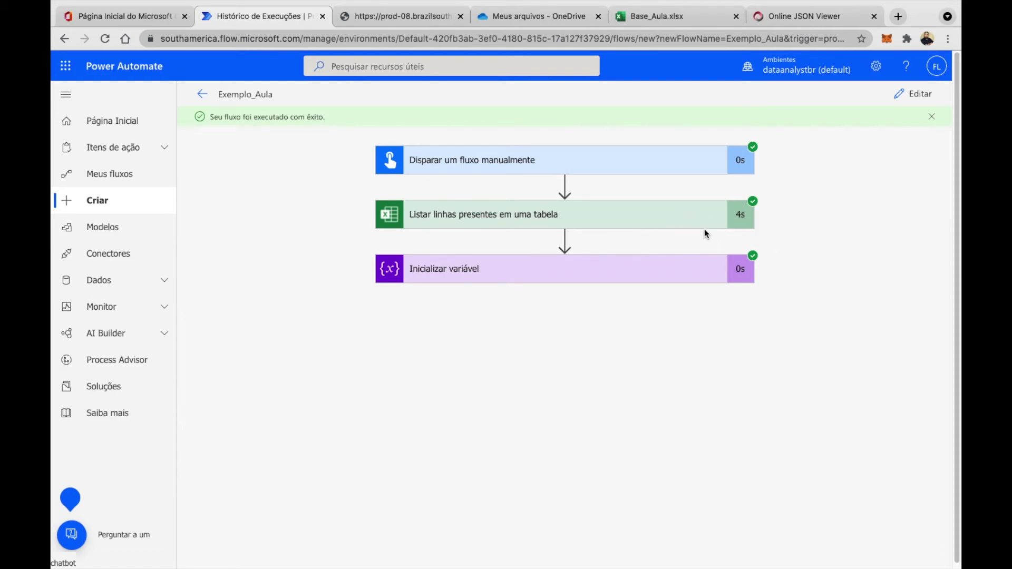
{"action": "left_click", "coordinate": [669, 280]}
Verify vQuantidadeLinhas now shows 642, matching the row count in Base_Aula.xlsx.
{"action": "left_click_drag", "start_coordinate": [647, 447], "coordinate": [384, 453]}
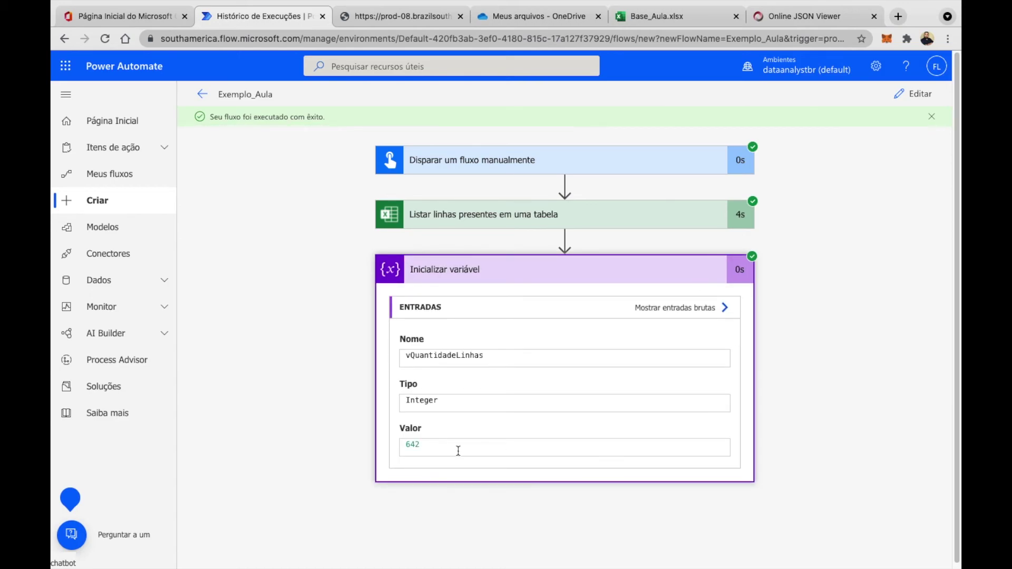
{"action": "left_click", "coordinate": [680, 446]}
{"action": "left_click", "coordinate": [665, 15]}
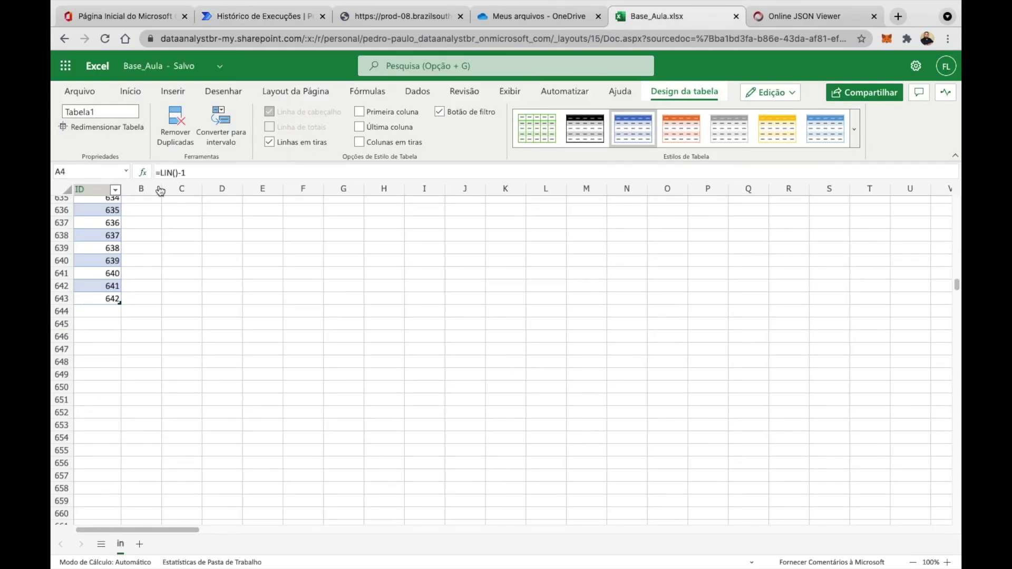
{"action": "left_click", "coordinate": [290, 20]}
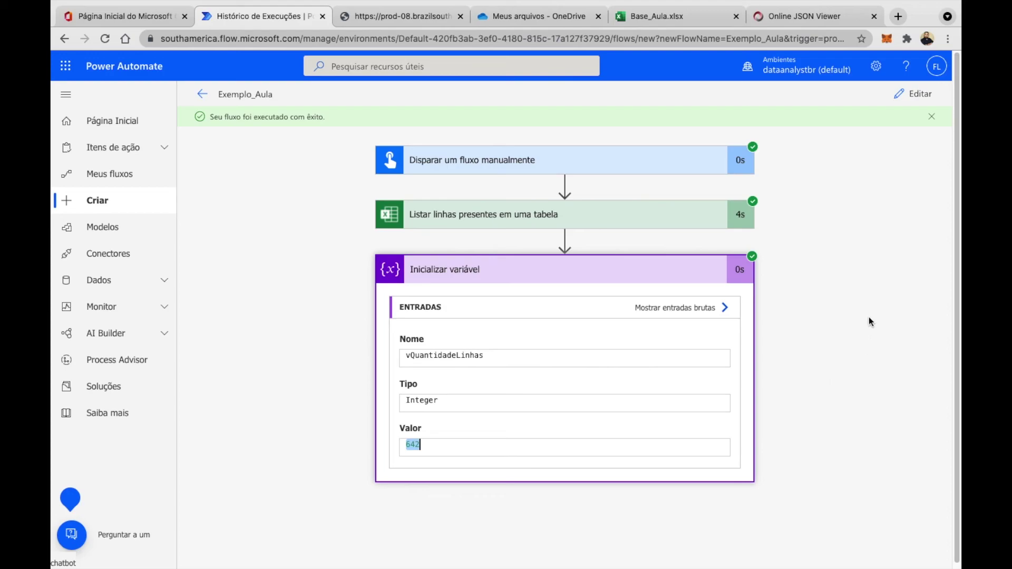
Close the Online JSON Viewer tab and review the List rows and Inicializar variável step details.
{"action": "left_click", "coordinate": [874, 16]}
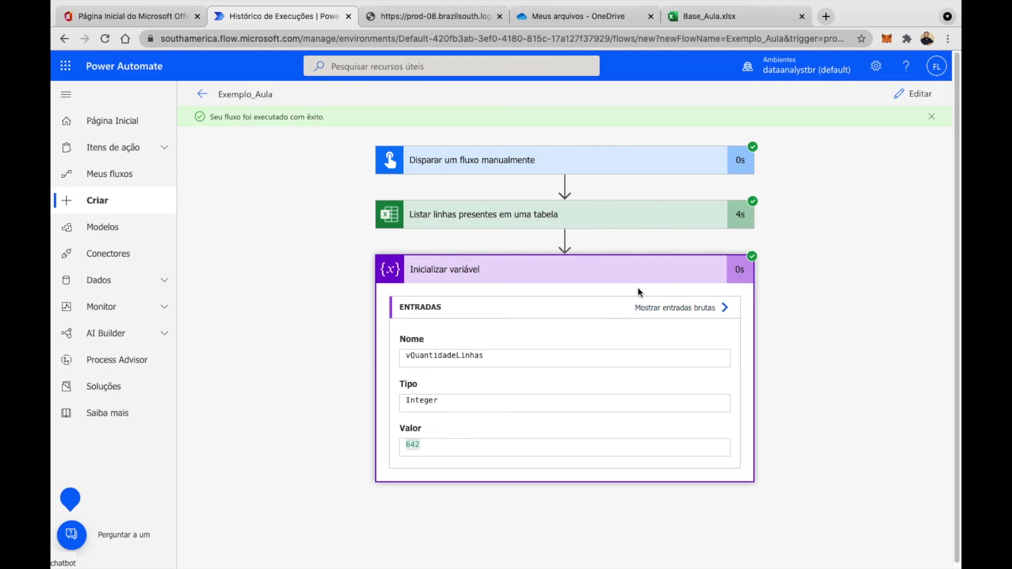
{"action": "left_click", "coordinate": [644, 222]}
{"action": "left_click", "coordinate": [668, 225]}
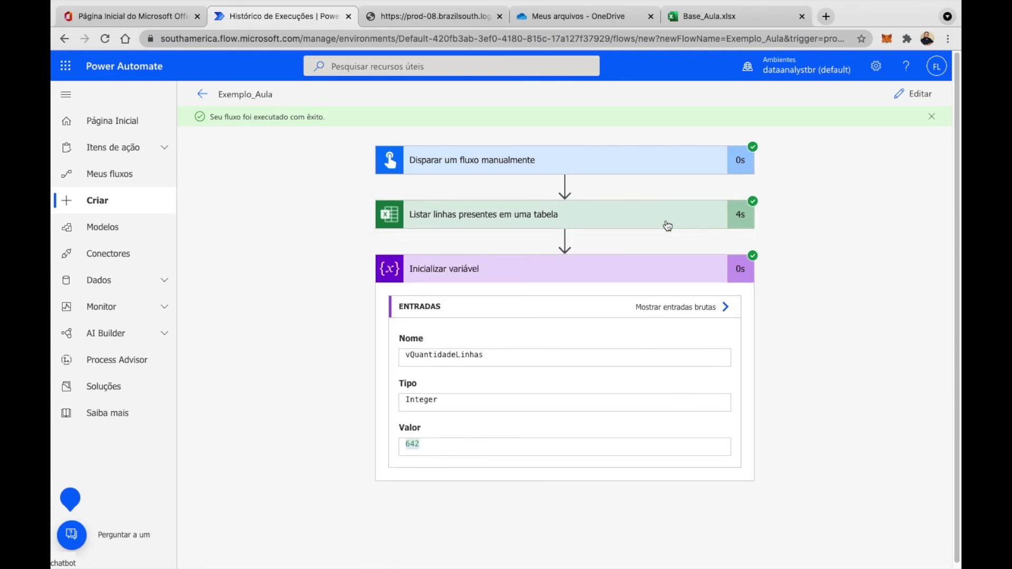
{"action": "left_click", "coordinate": [654, 274]}
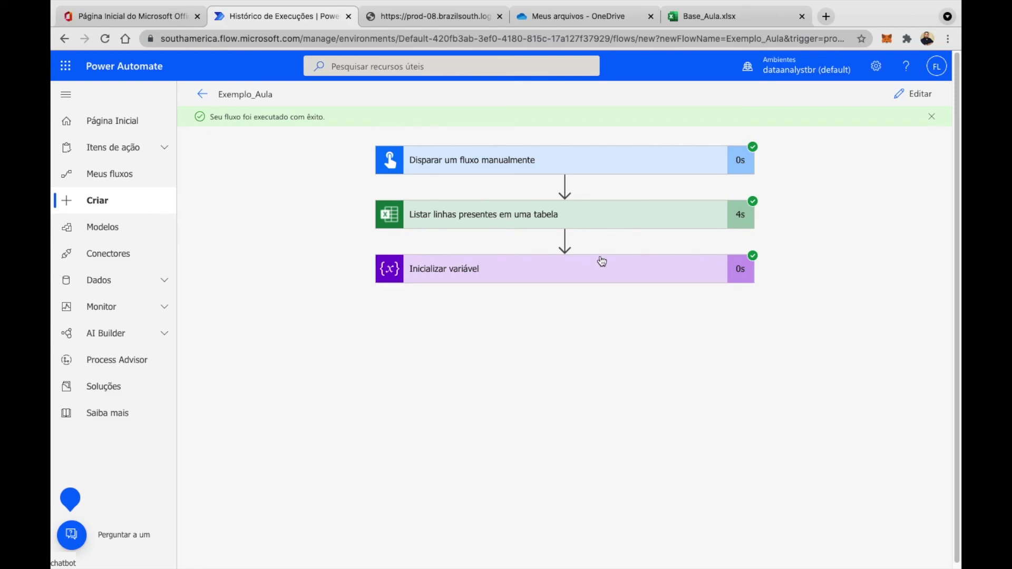